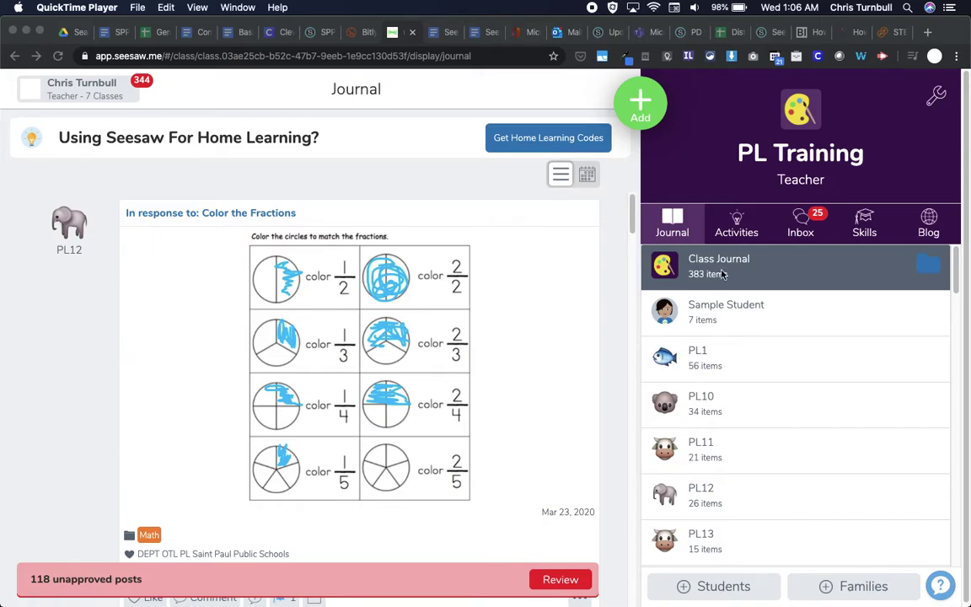
Start assigning an activity from the PL Training class's activities and open the community section of the Activity Library.
click(656, 207)
click(734, 224)
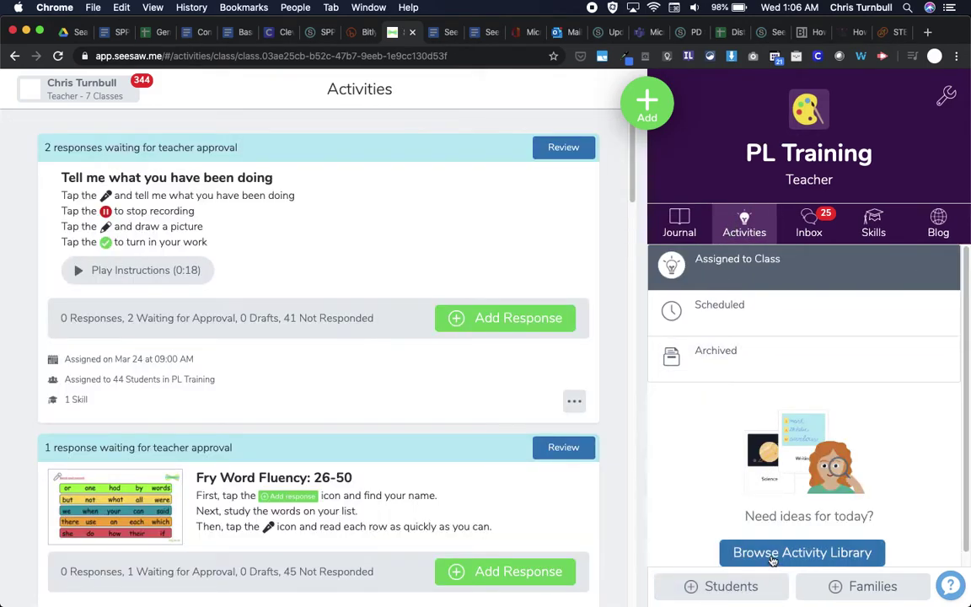
click(640, 114)
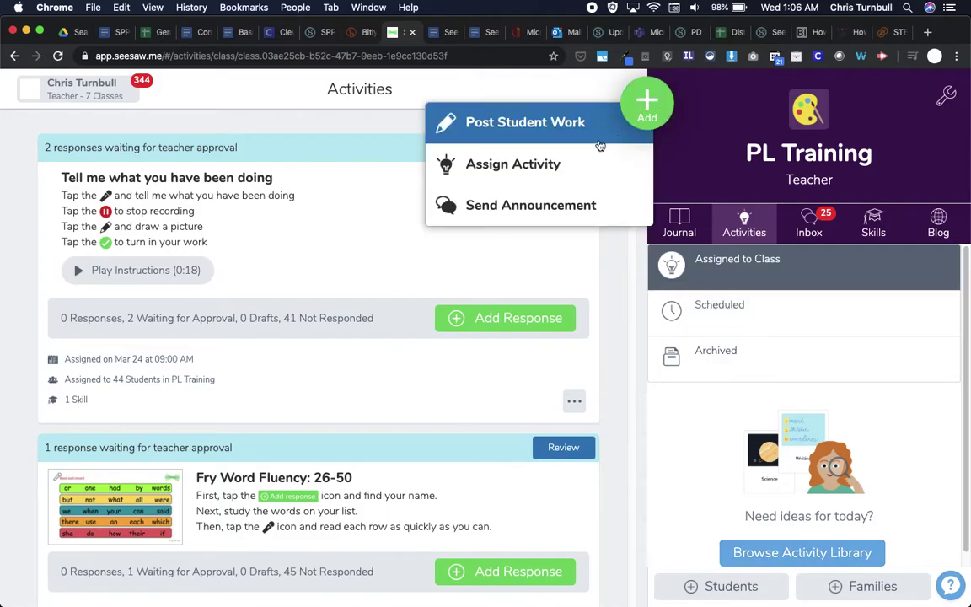
click(571, 166)
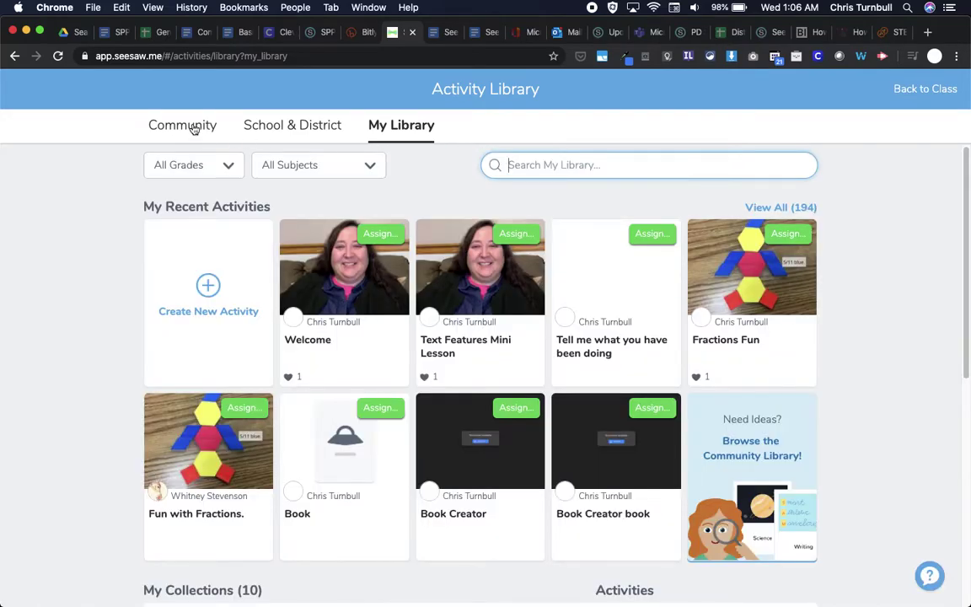
click(193, 127)
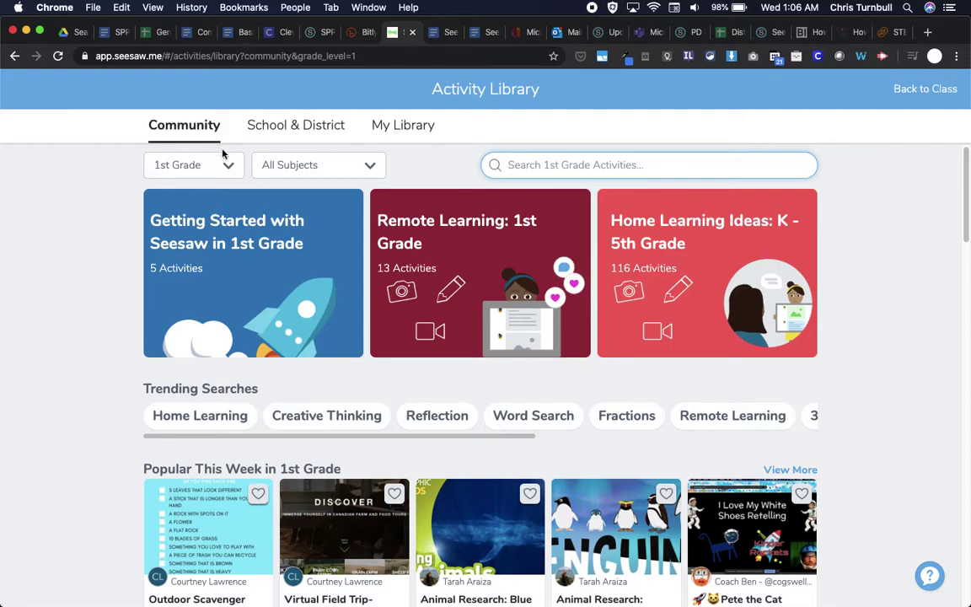
Check the grade level choices and filter the 1st Grade community activities by the Math subject.
click(229, 166)
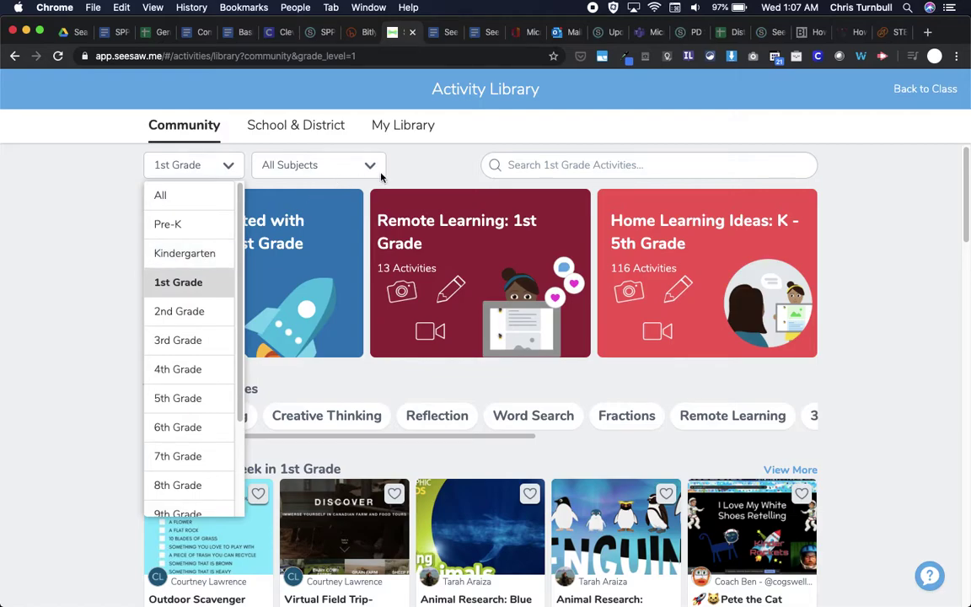
click(358, 148)
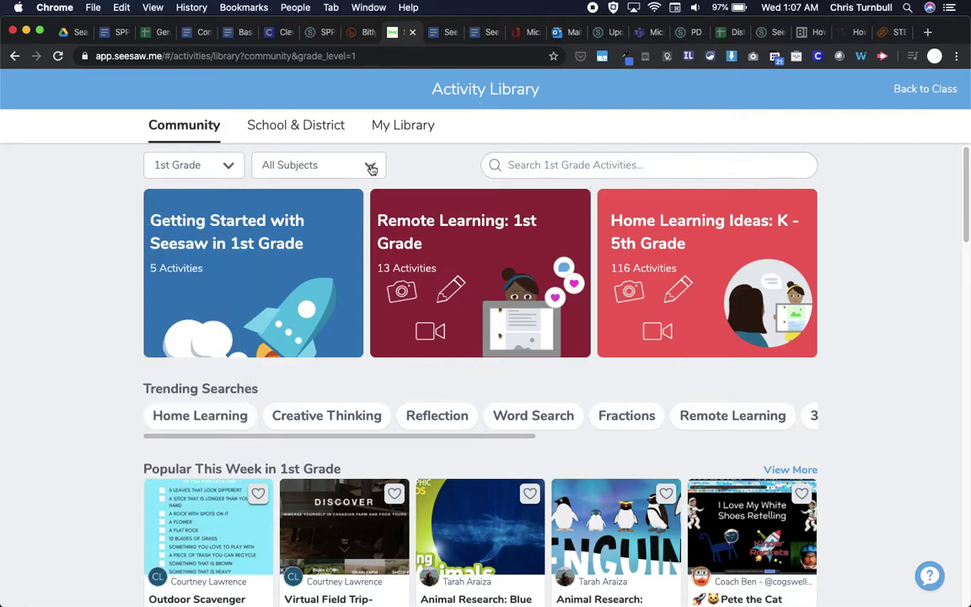
click(371, 168)
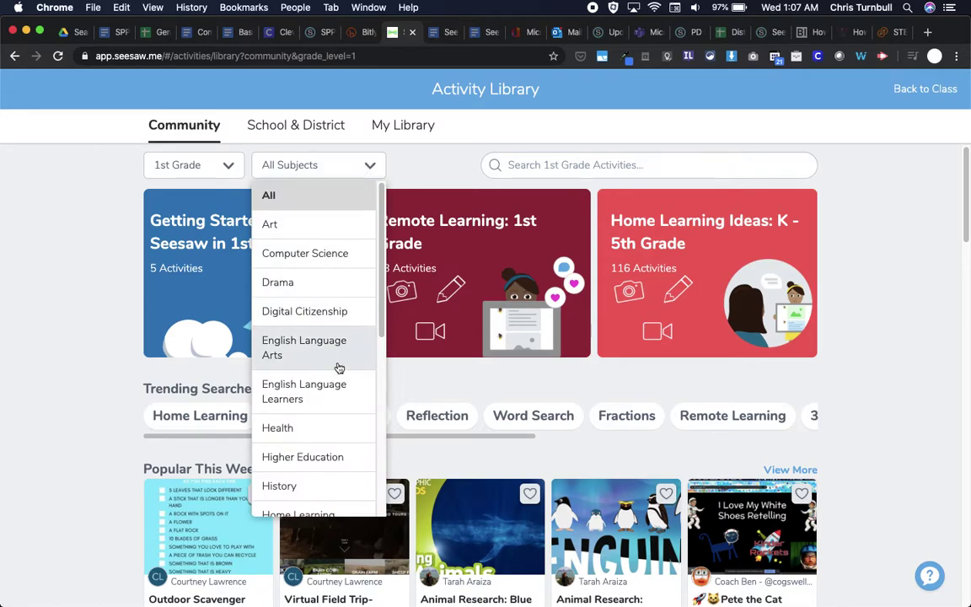
scroll(339, 367, down, 3)
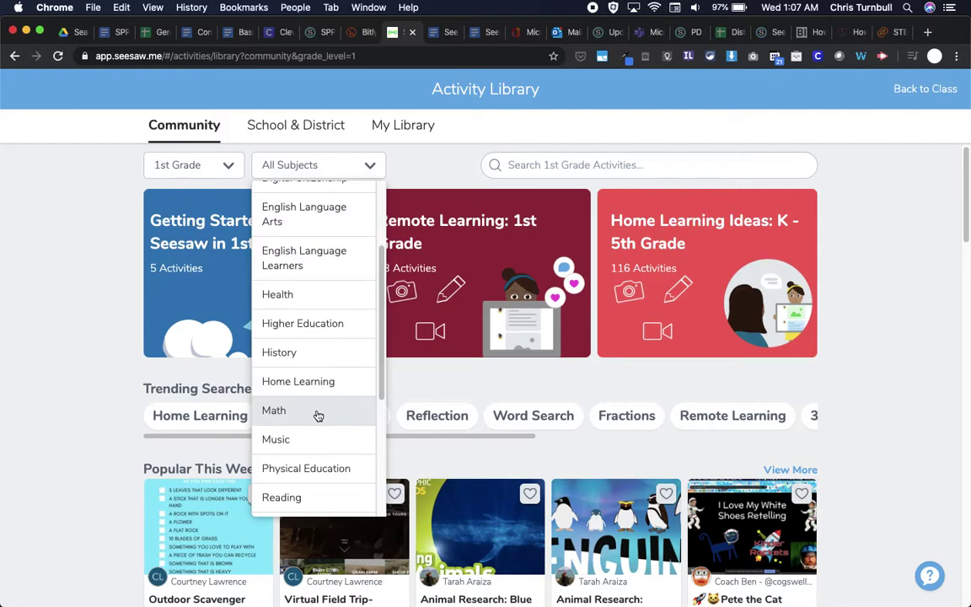
click(319, 413)
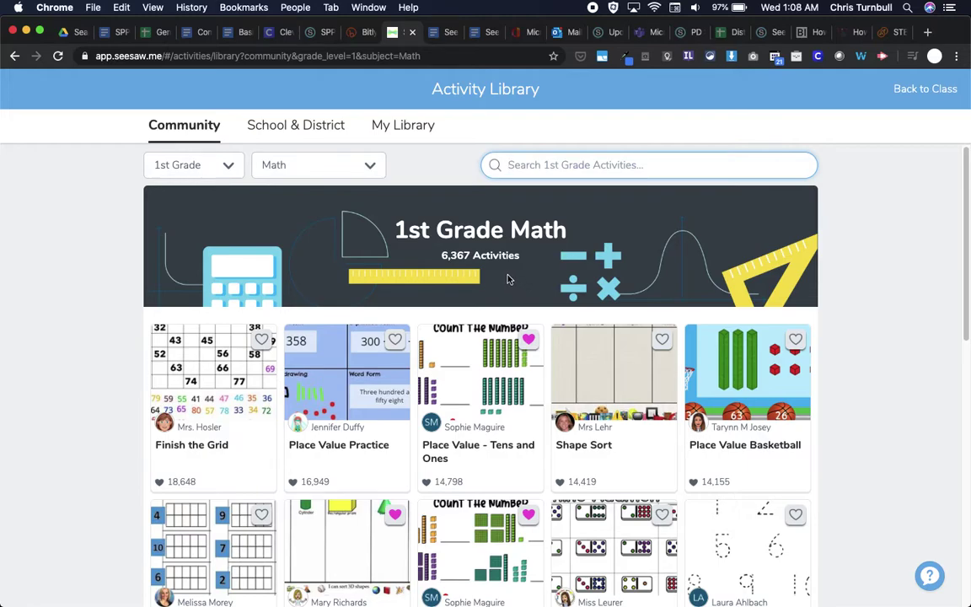
Search the 1st Grade community activities for "fractions".
click(521, 164)
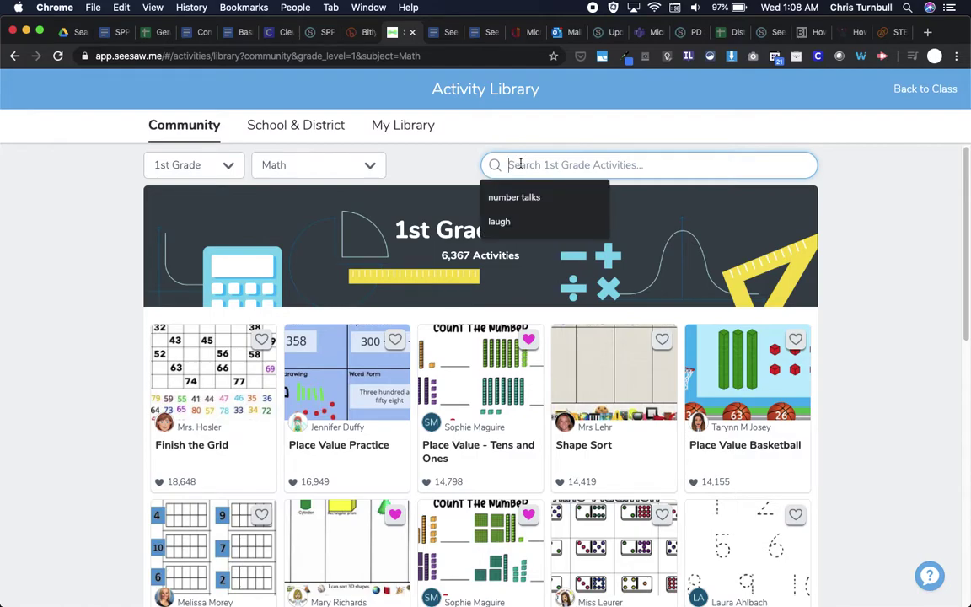
text(fract)
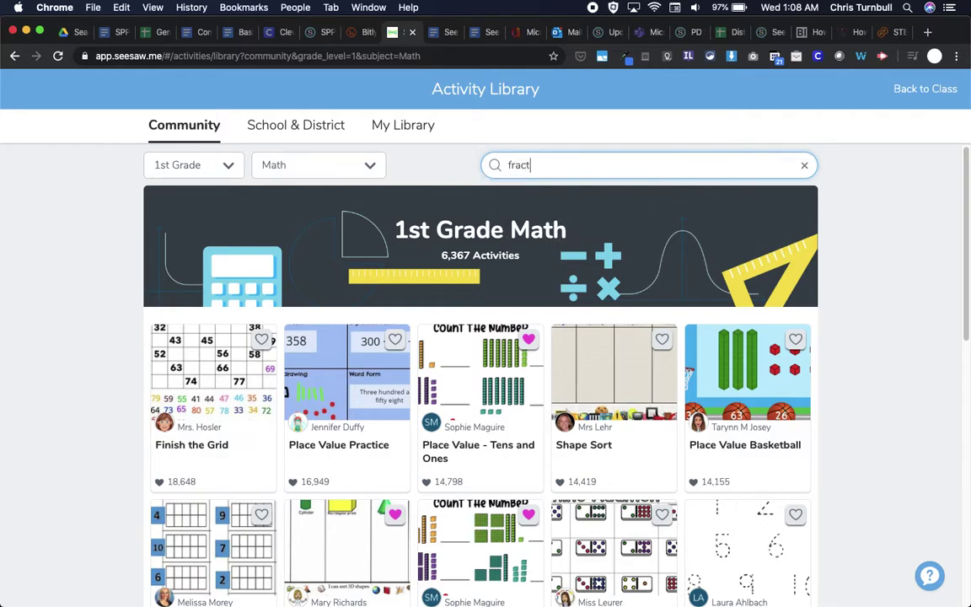
text(ions)
key(Return)
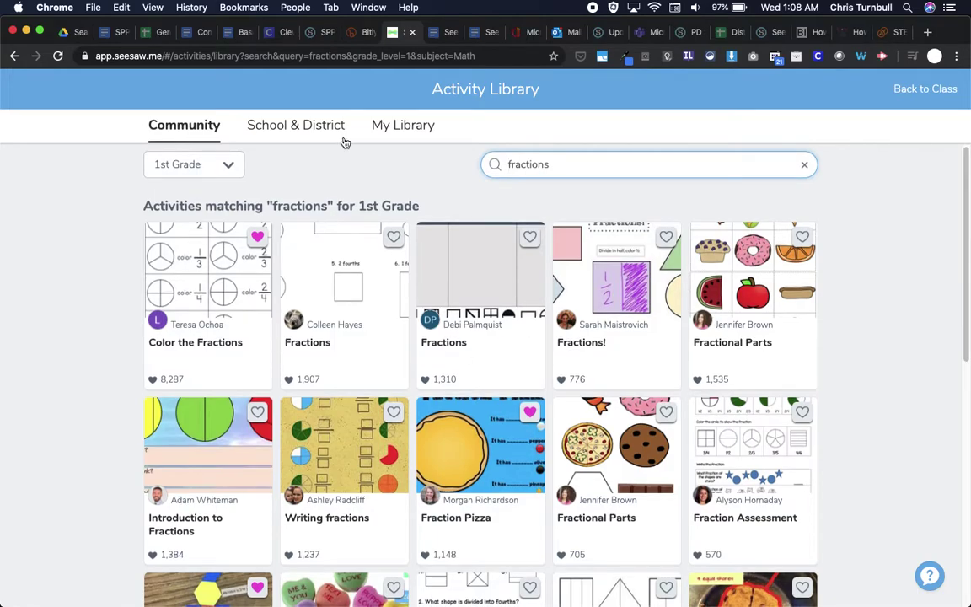
Return to the community library's main page and like the popular activity "Animal Research: Blue Whales".
click(180, 128)
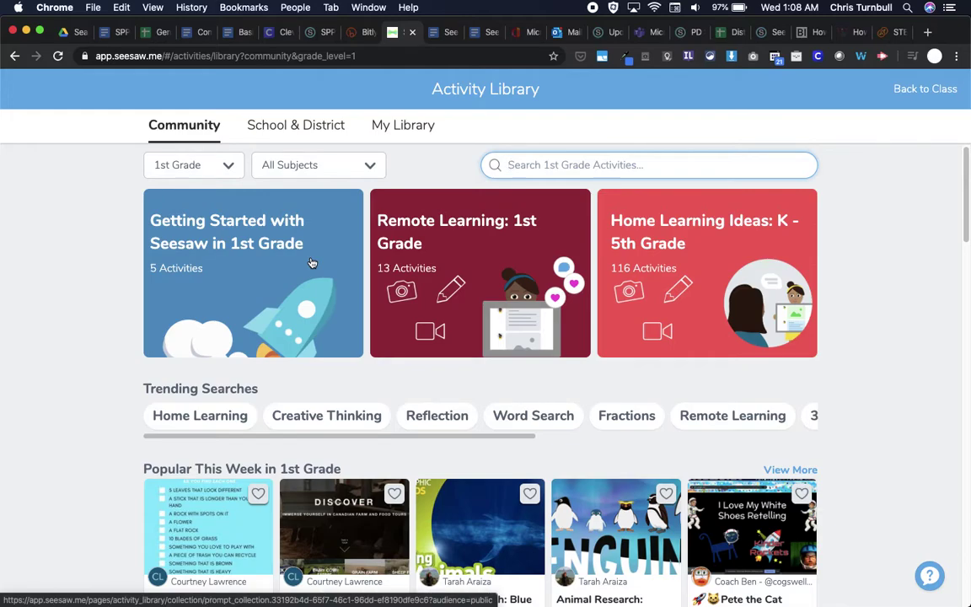
scroll(312, 263, down, 5)
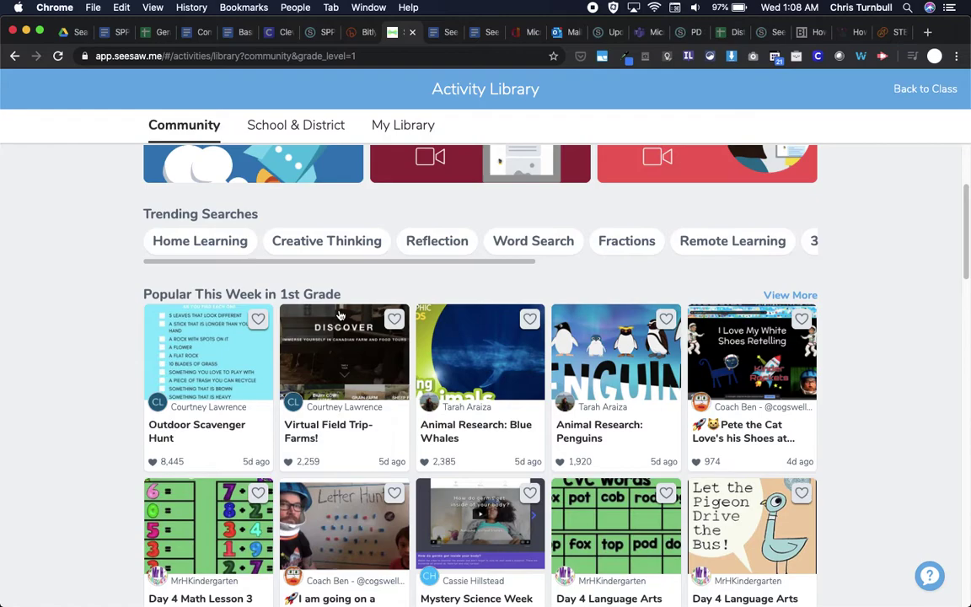
click(532, 319)
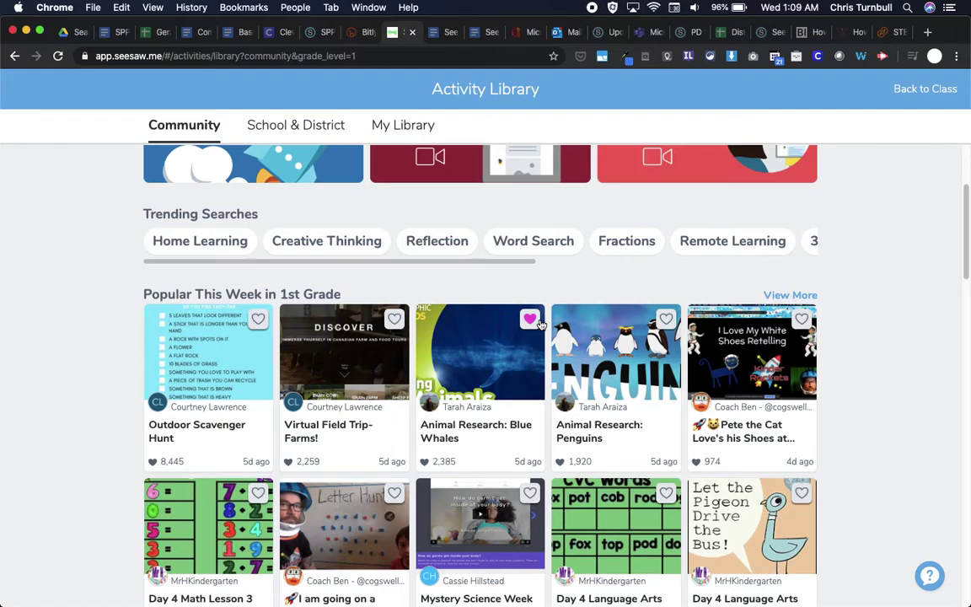
Browse the popular 1st Grade activities and featured authors, and open the details of "Day 4 Math Lesson 3".
scroll(541, 325, down, 5)
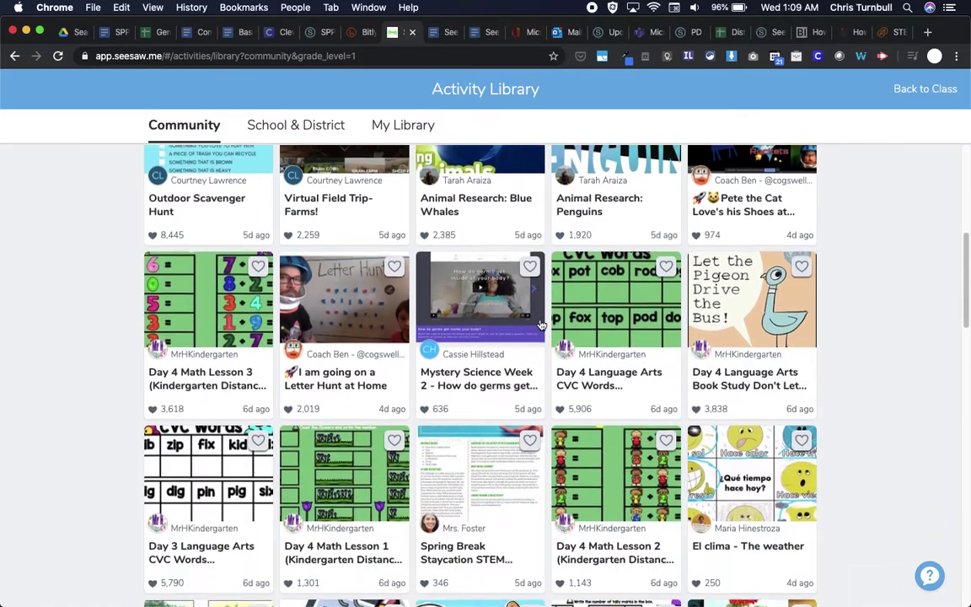
scroll(541, 324, down, 3)
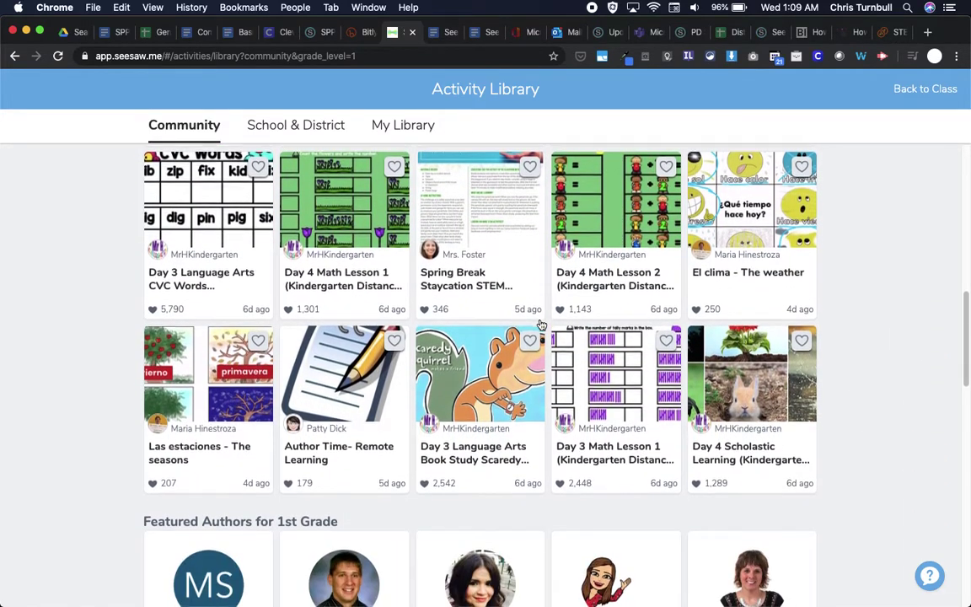
scroll(541, 325, down, 2)
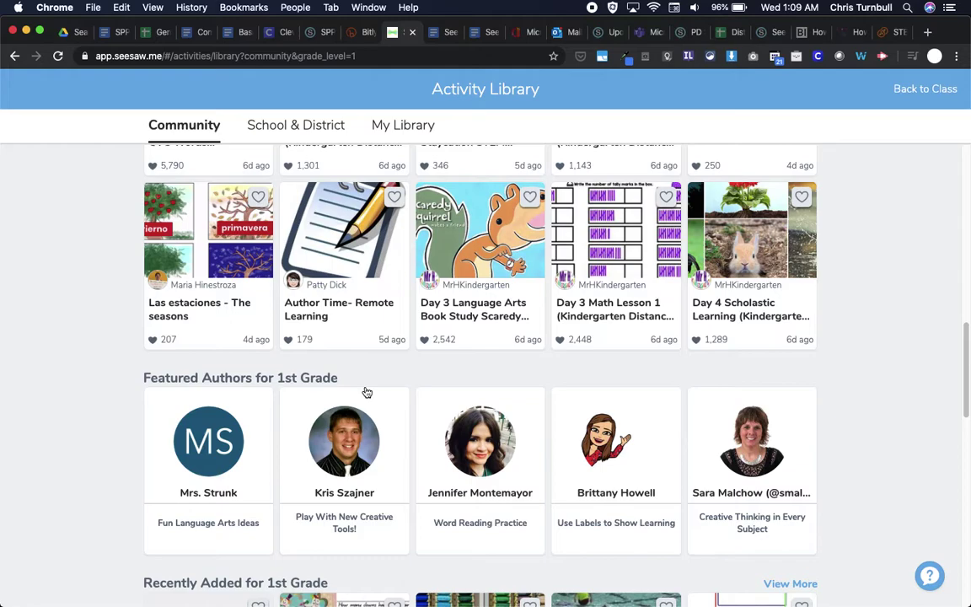
scroll(367, 393, down, 1)
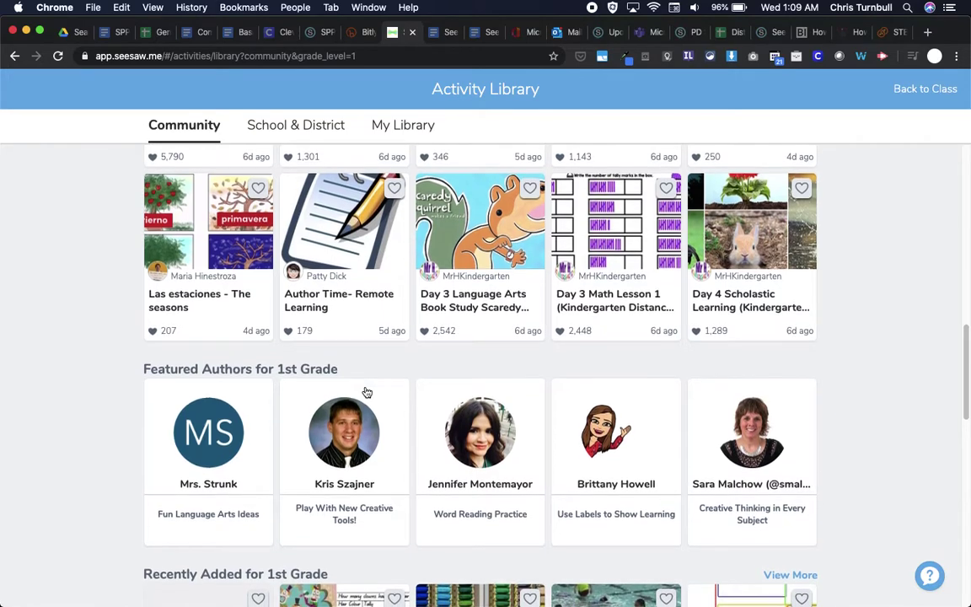
scroll(471, 356, up, 2)
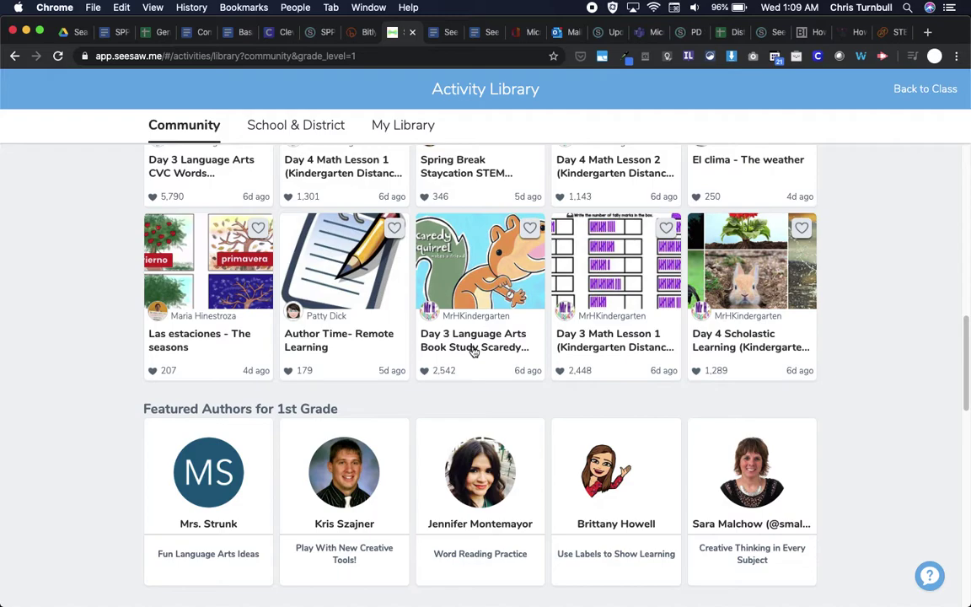
scroll(474, 352, up, 8)
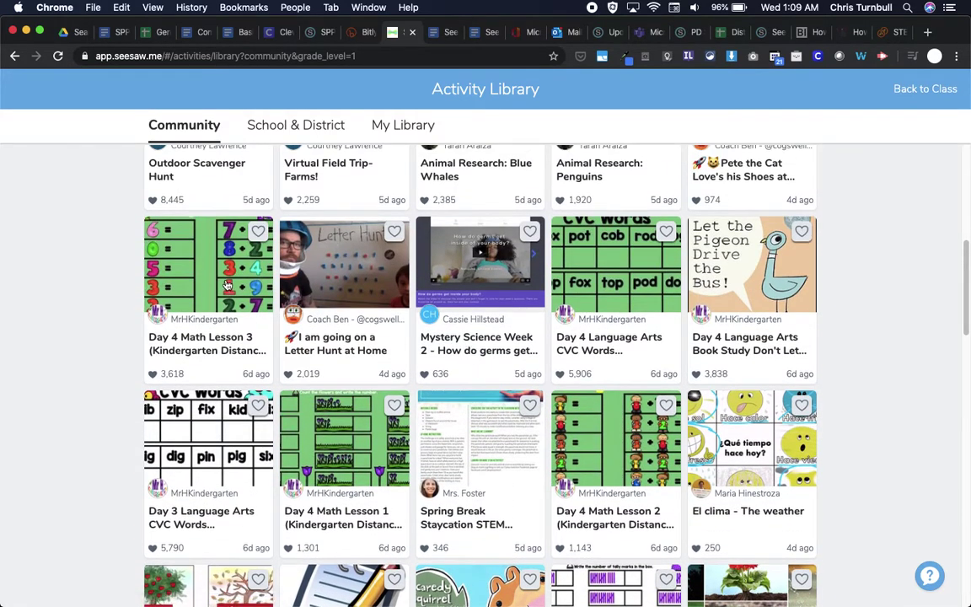
click(226, 285)
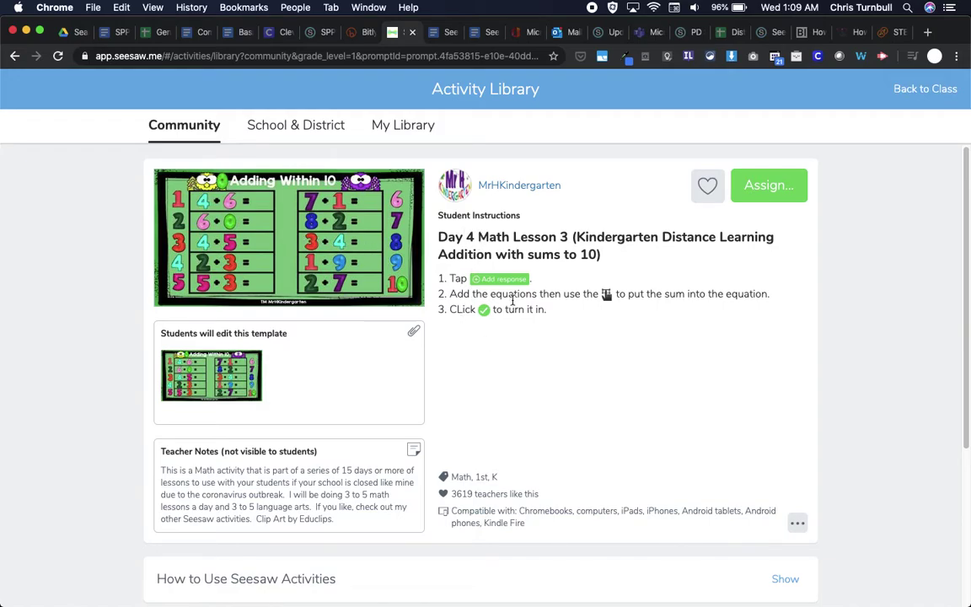
Open the profile of the math lesson's author and look through their published activities.
click(520, 186)
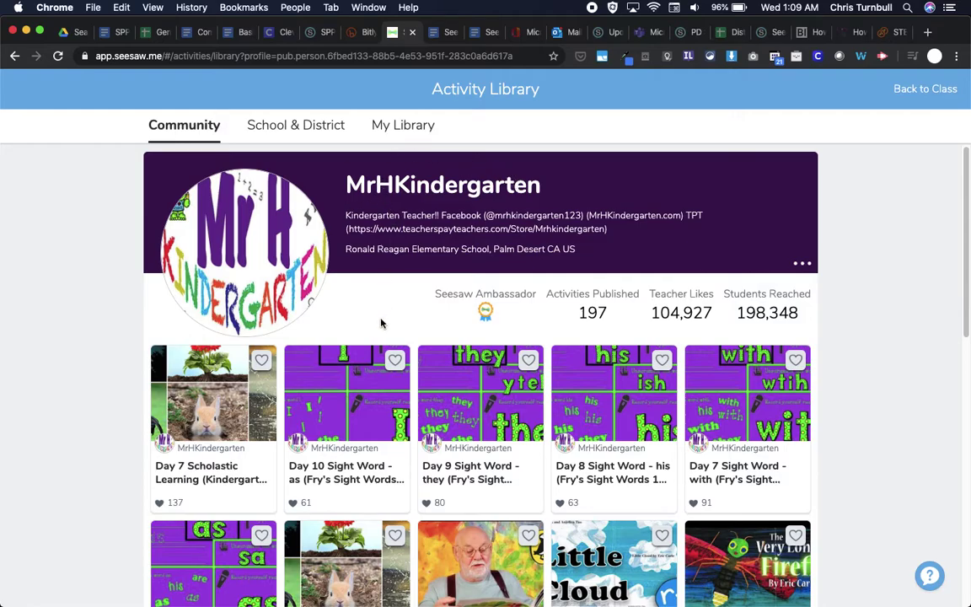
scroll(380, 323, down, 5)
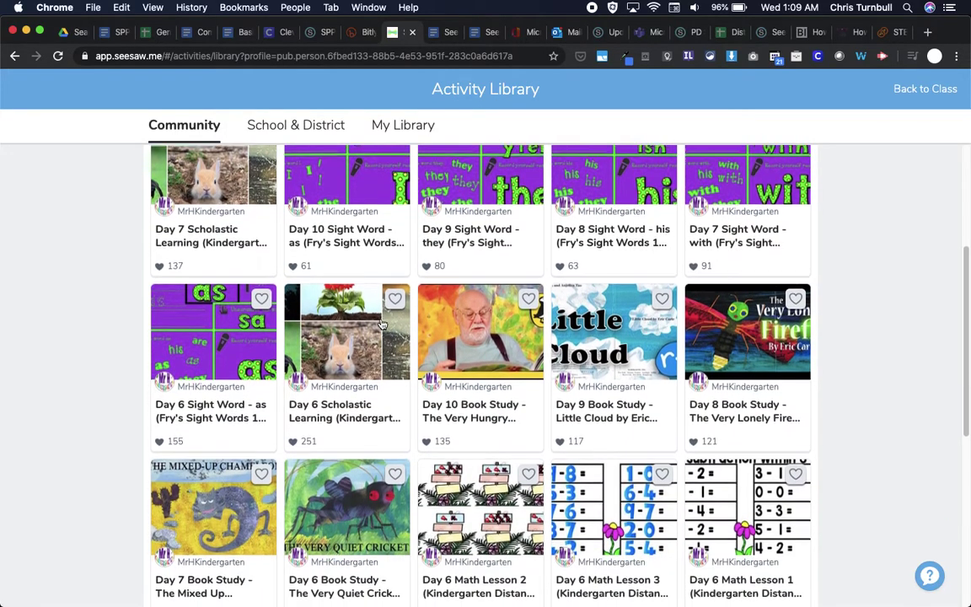
scroll(380, 323, down, 9)
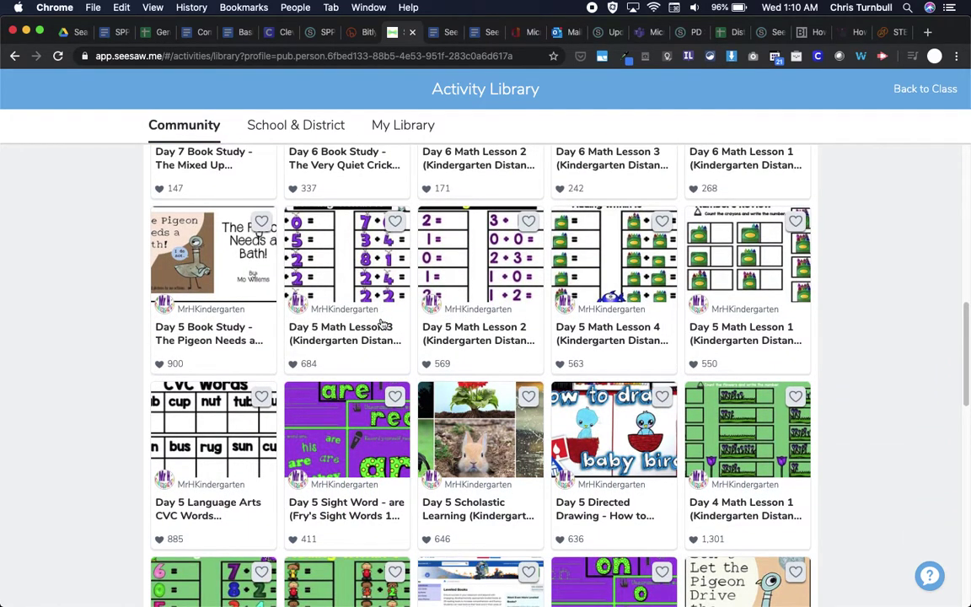
scroll(380, 323, up, 20)
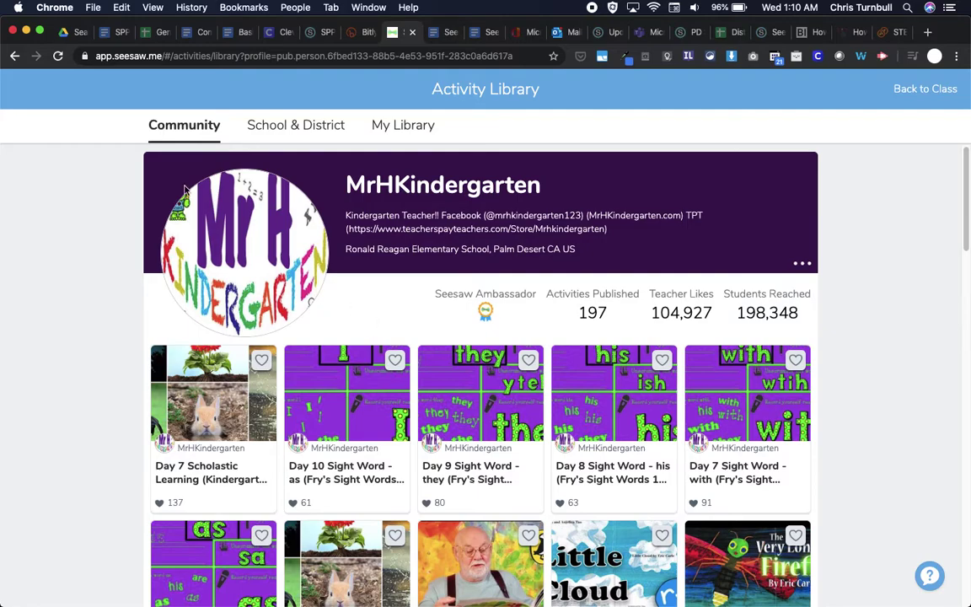
Go back to the community library's main page and examine the recently added activities and additional collections for 1st Grade.
click(170, 127)
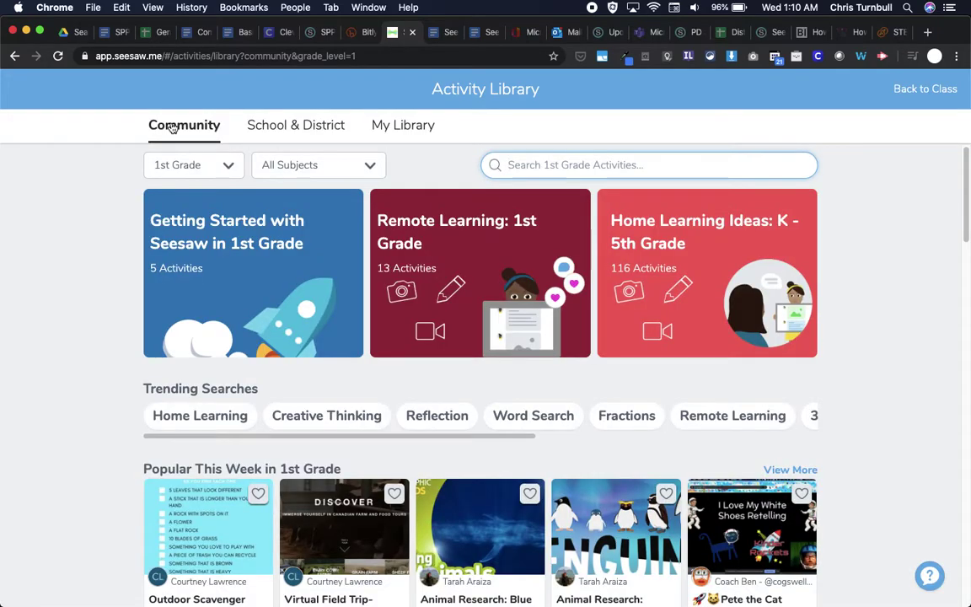
scroll(451, 483, down, 3)
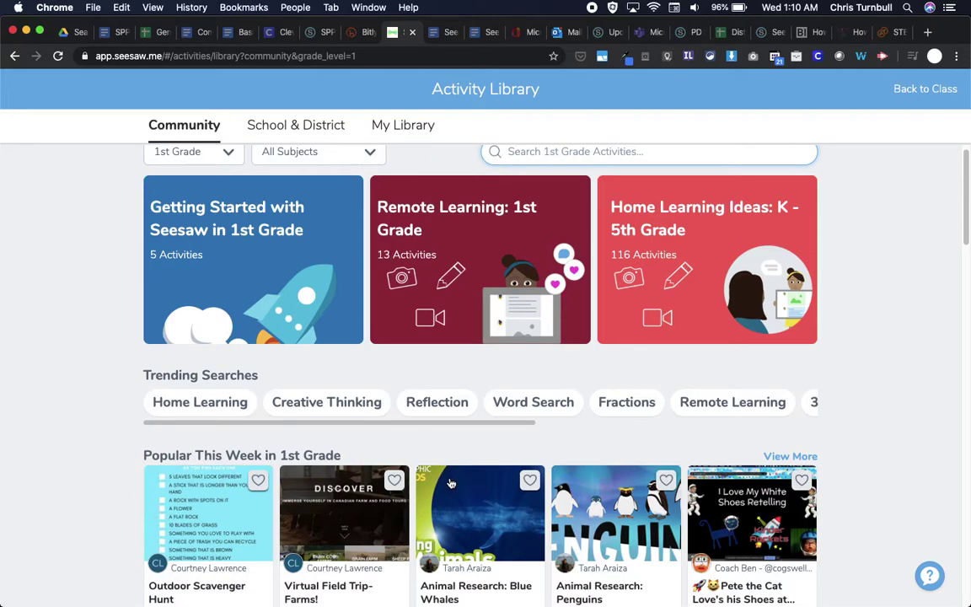
scroll(451, 483, down, 12)
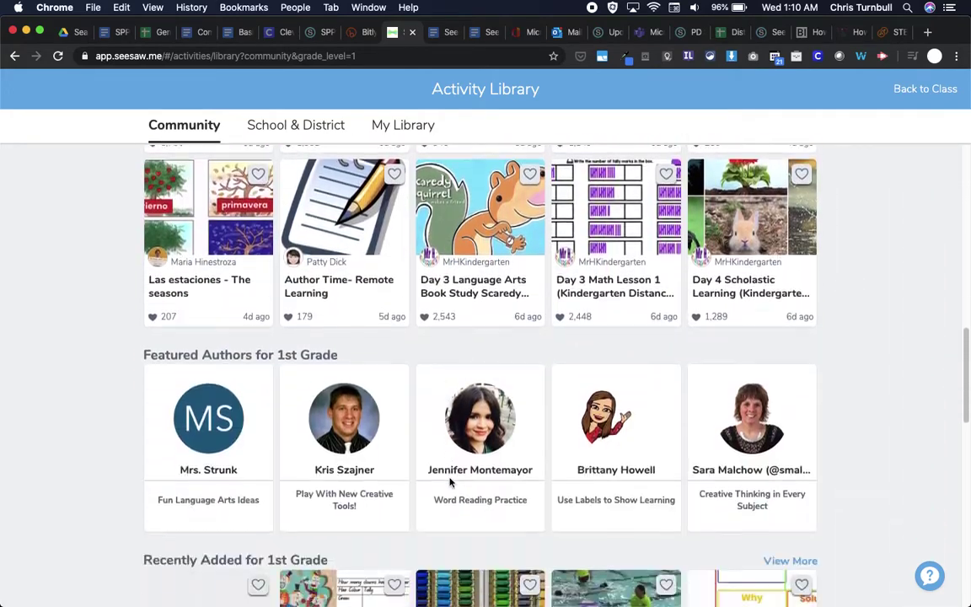
scroll(452, 483, down, 3)
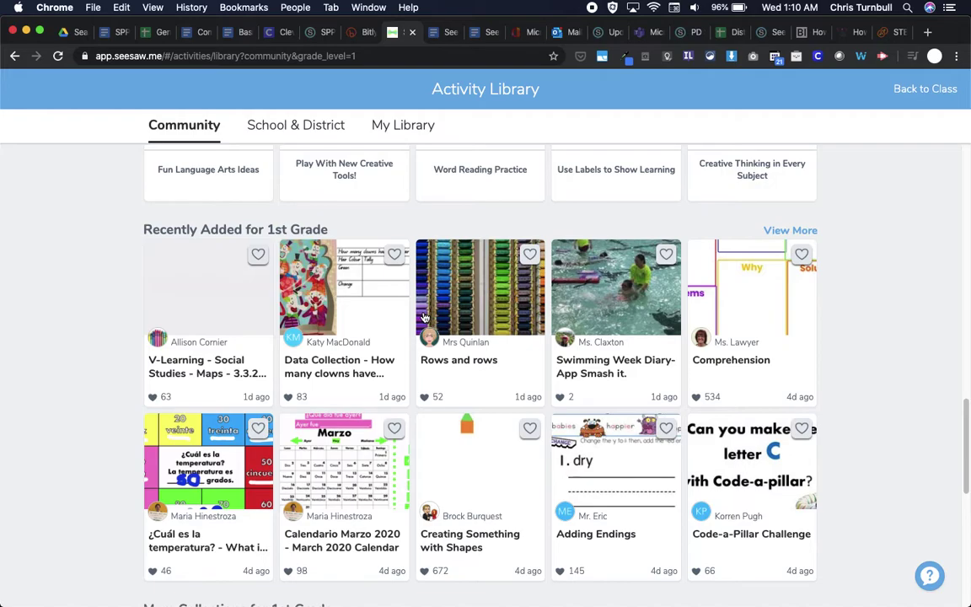
scroll(425, 317, down, 6)
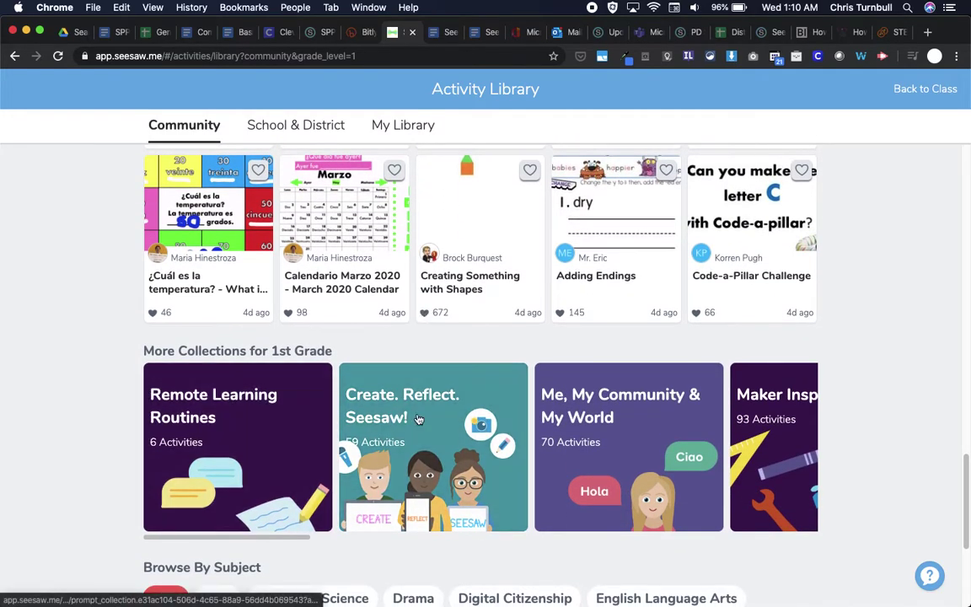
scroll(695, 446, right, 5)
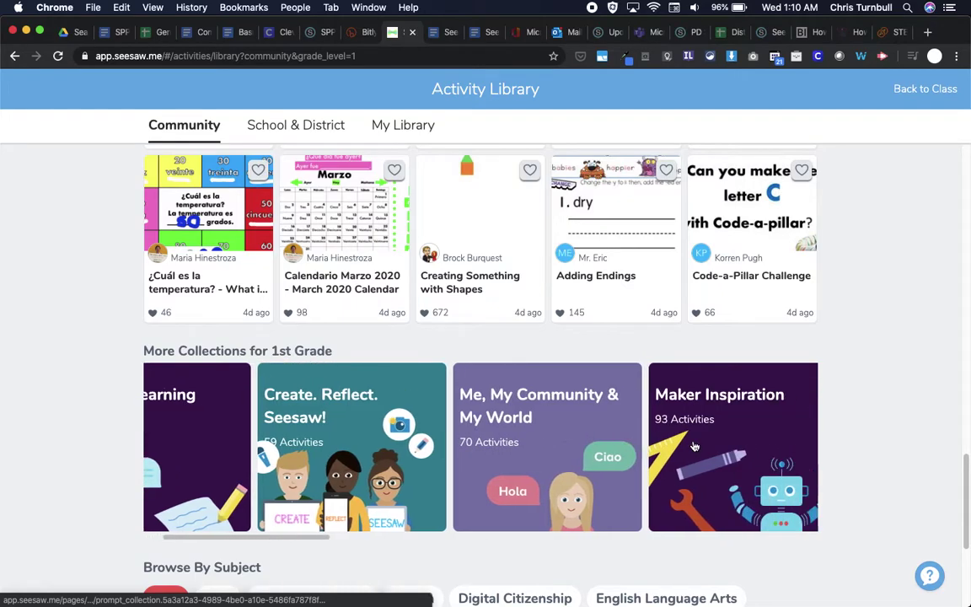
scroll(695, 446, right, 4)
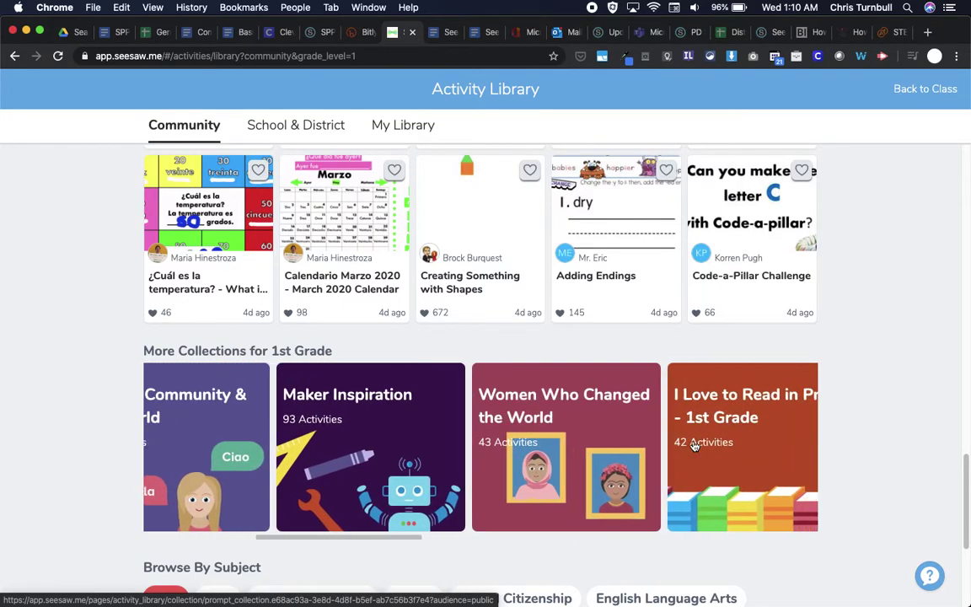
scroll(695, 446, right, 2)
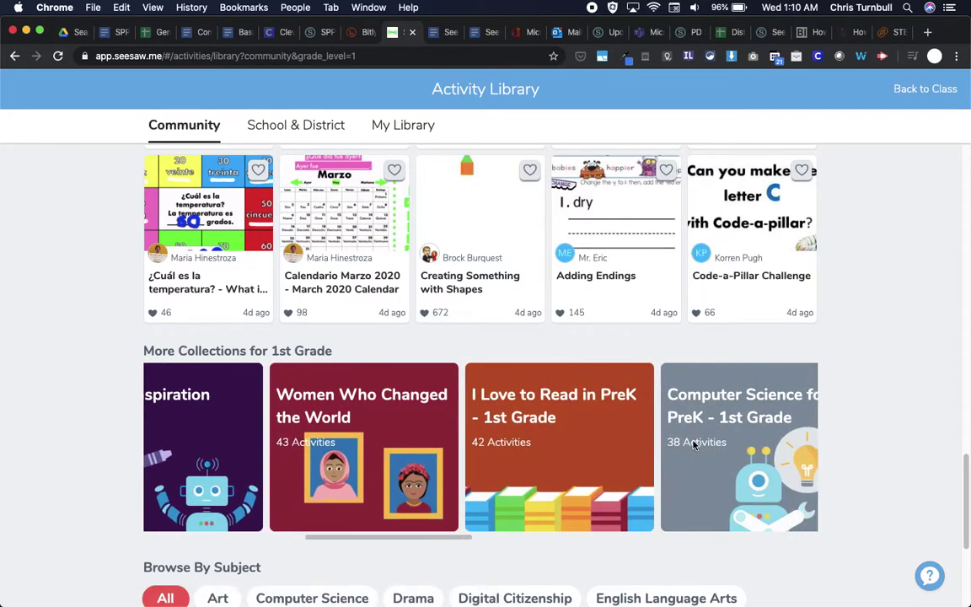
scroll(695, 446, right, 2)
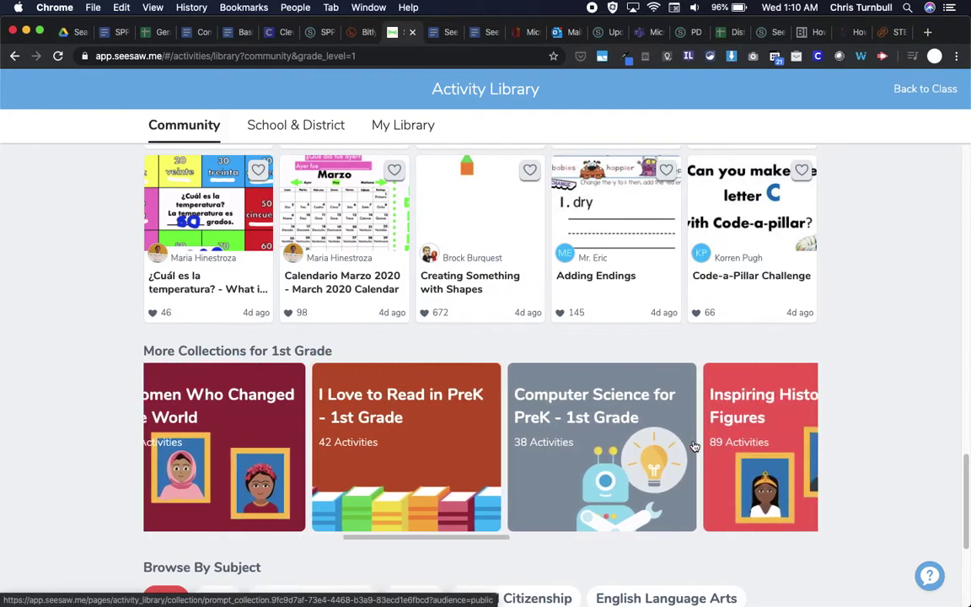
Look through the remaining 1st Grade collections and the subject and grade level browsing options.
scroll(694, 446, right, 5)
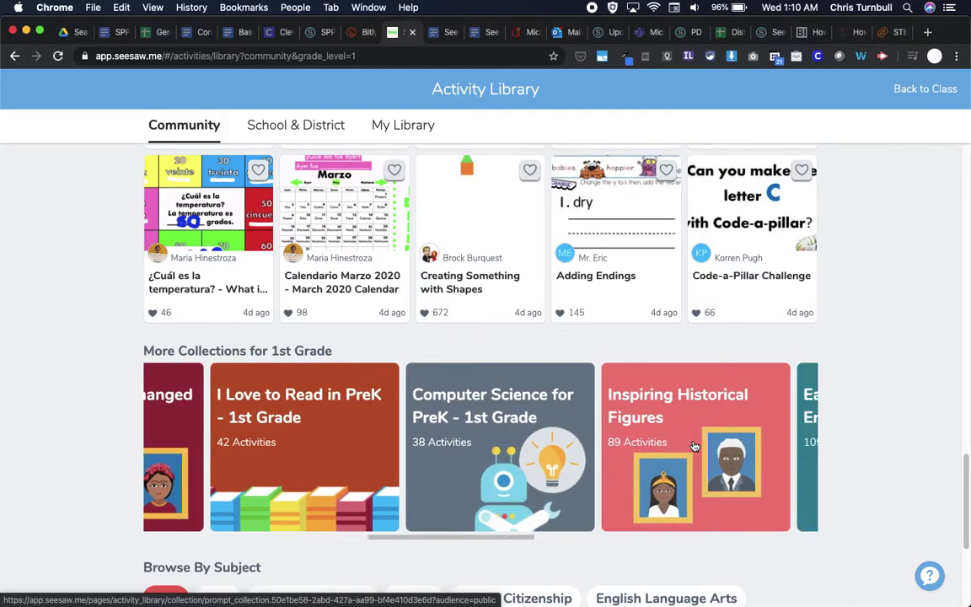
scroll(694, 446, right, 8)
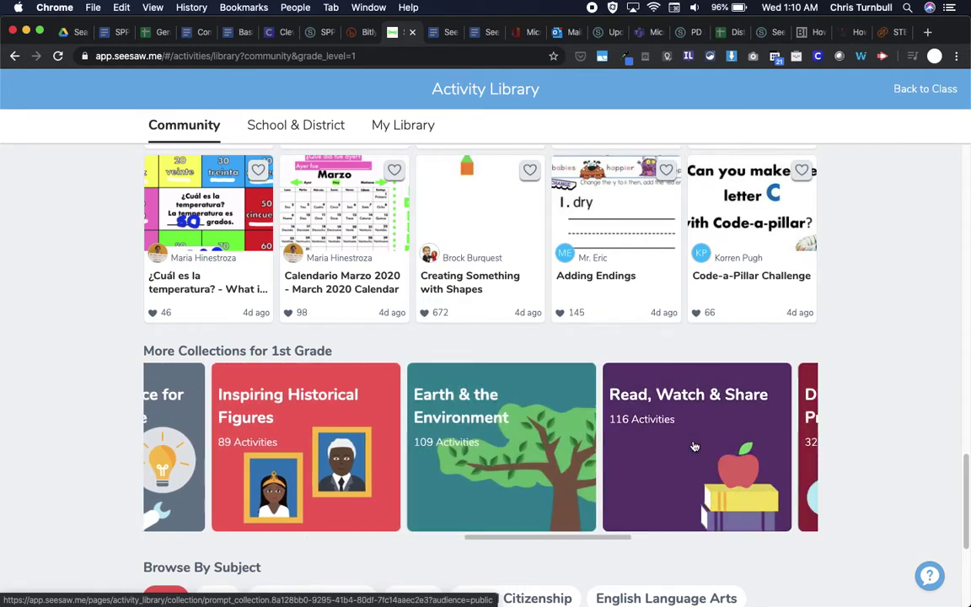
scroll(695, 446, right, 1)
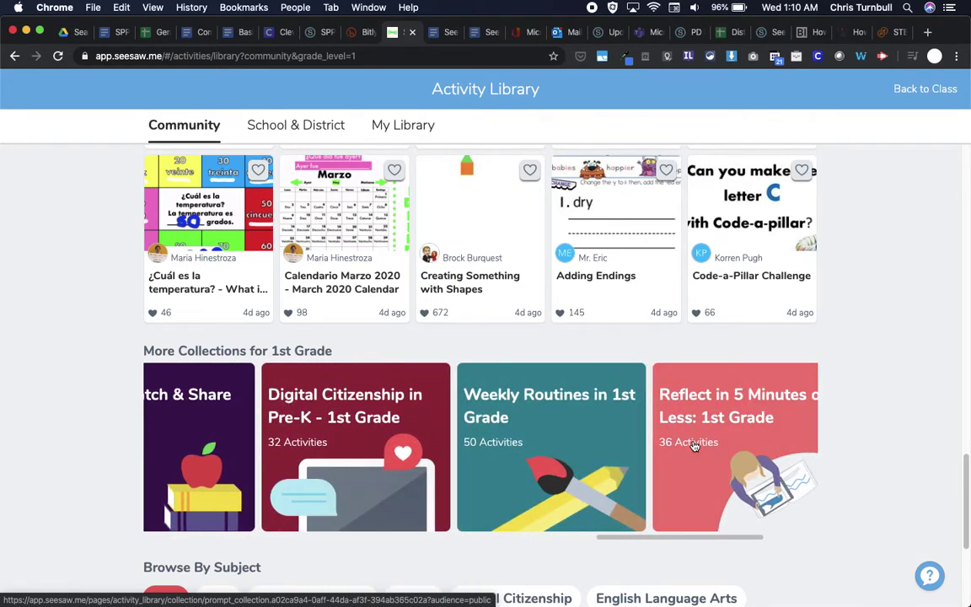
scroll(693, 438, down, 3)
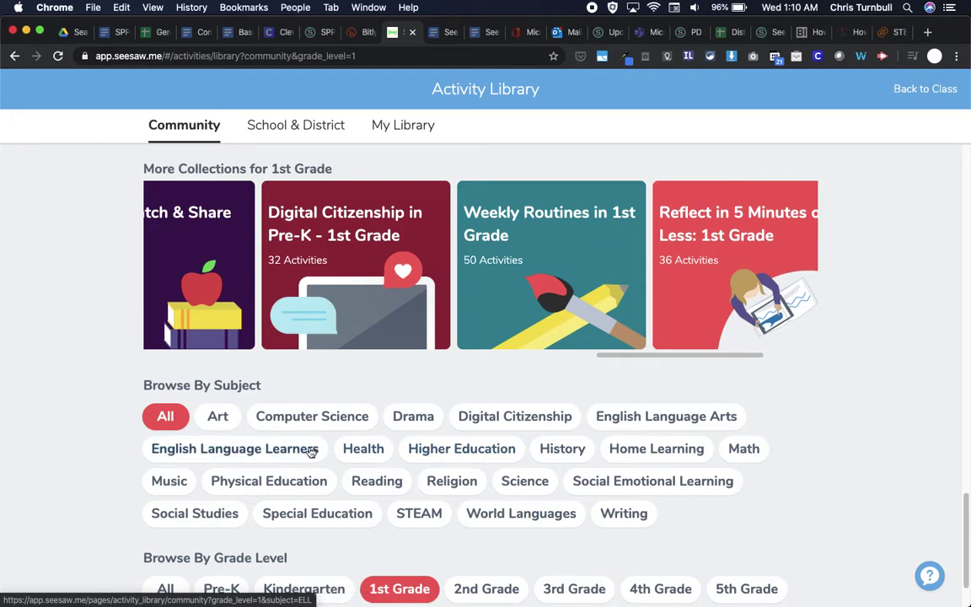
scroll(312, 452, down, 1)
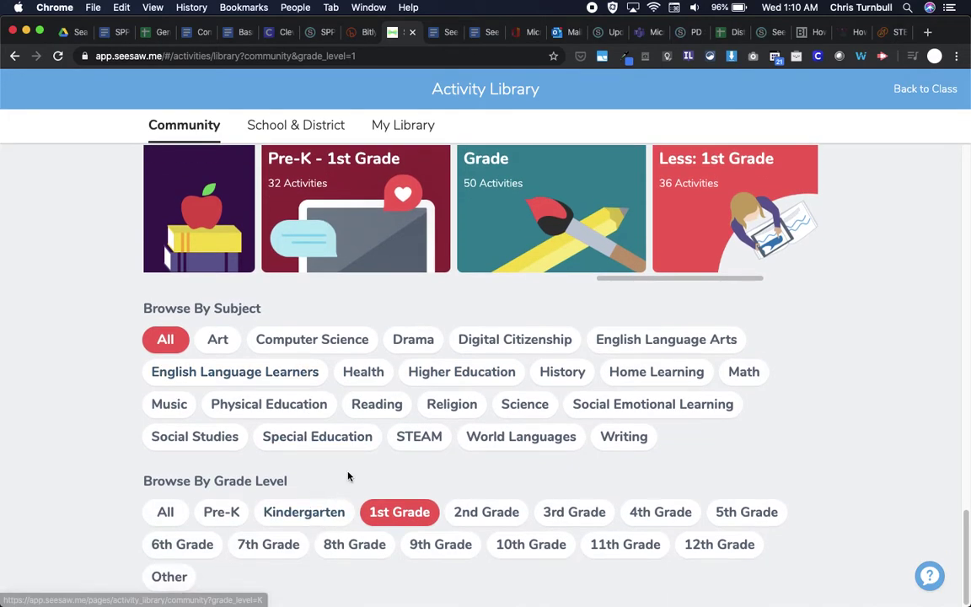
click(356, 445)
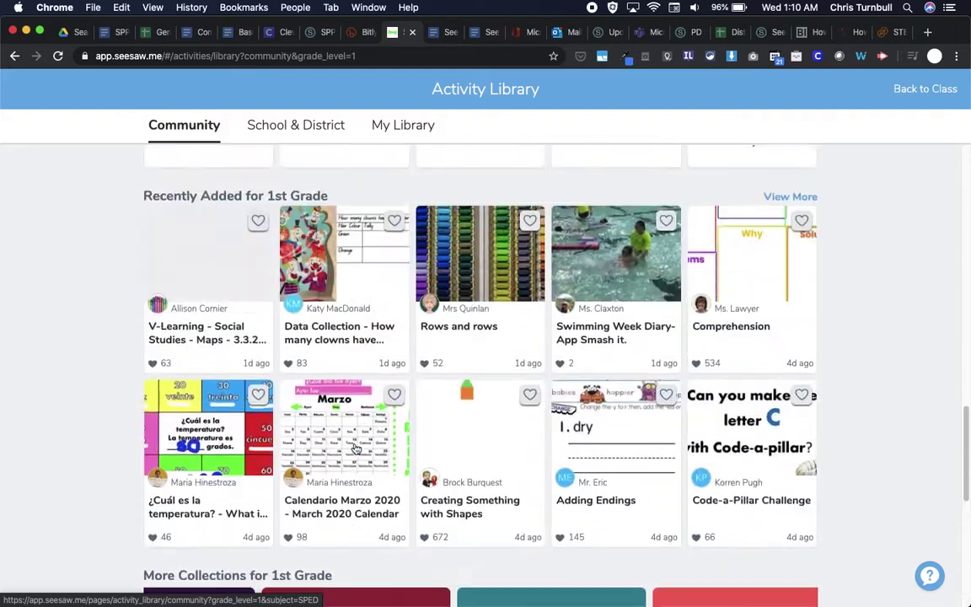
Open the popular 1st Grade activity "Day 4 Math Lesson 3" and like it.
scroll(356, 448, up, 5)
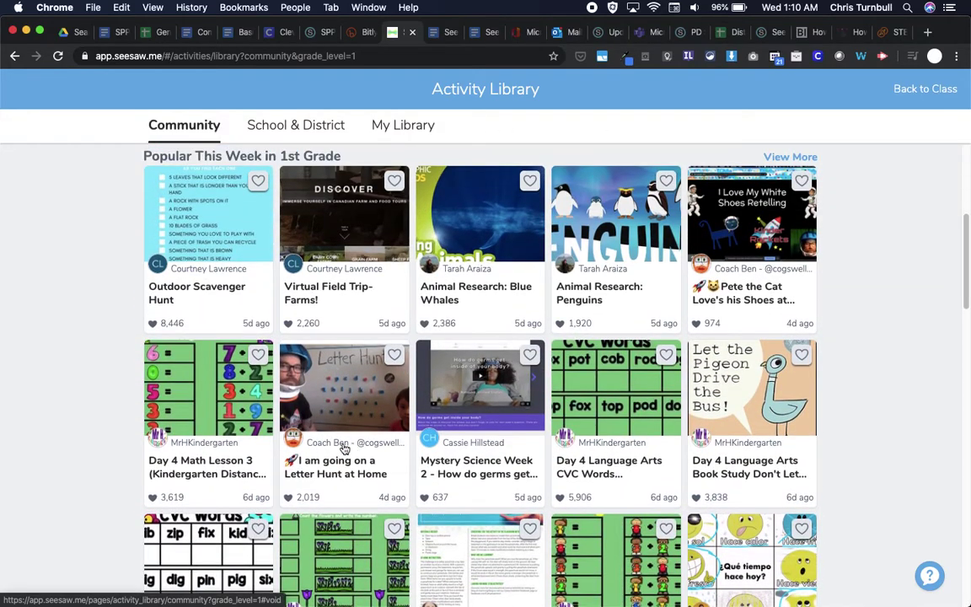
click(227, 387)
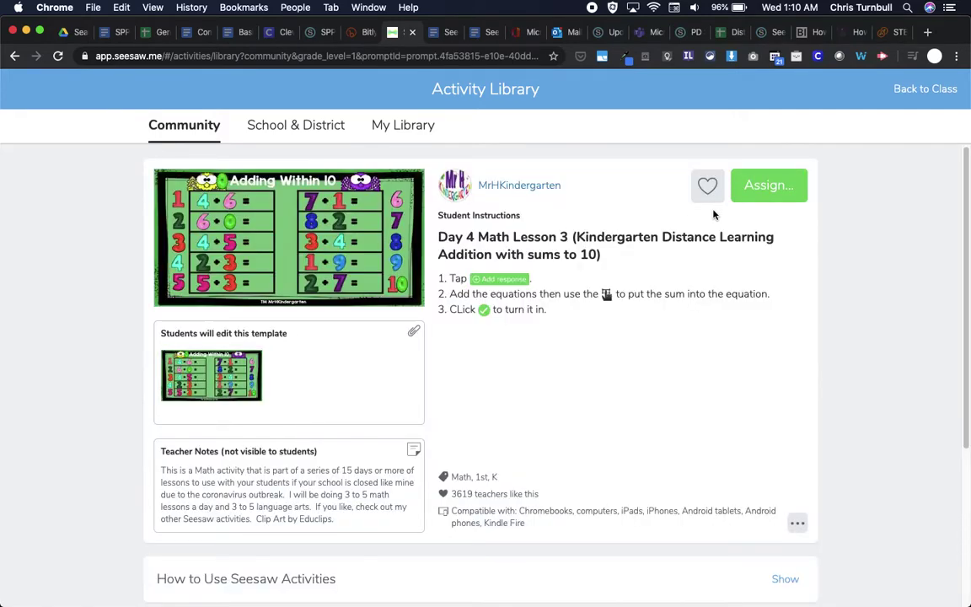
click(708, 186)
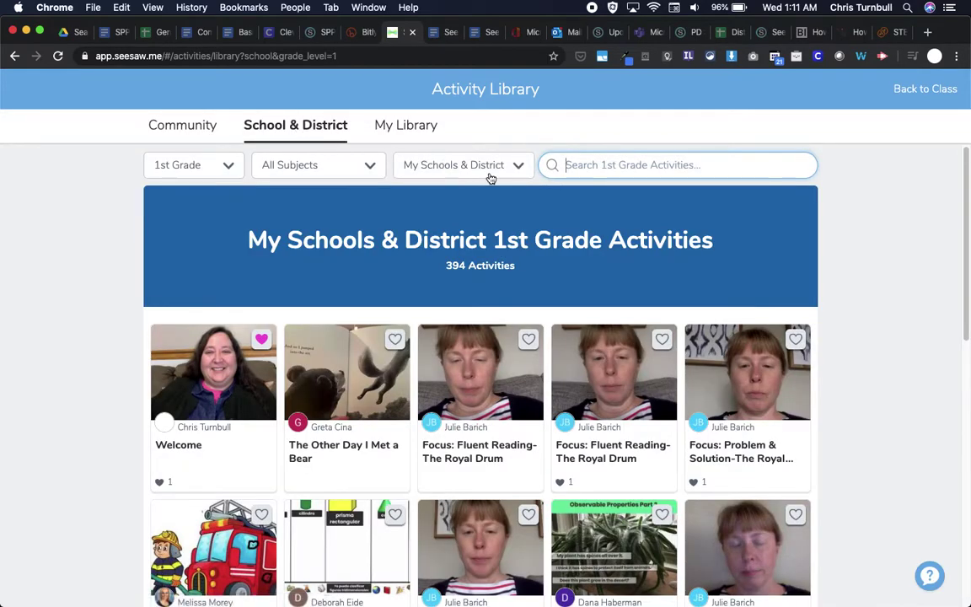
Filter the school and district activities to St Paul Independent School District (SPPS) and like "Lunch Doodles with Mo Willems Episode 7".
click(519, 166)
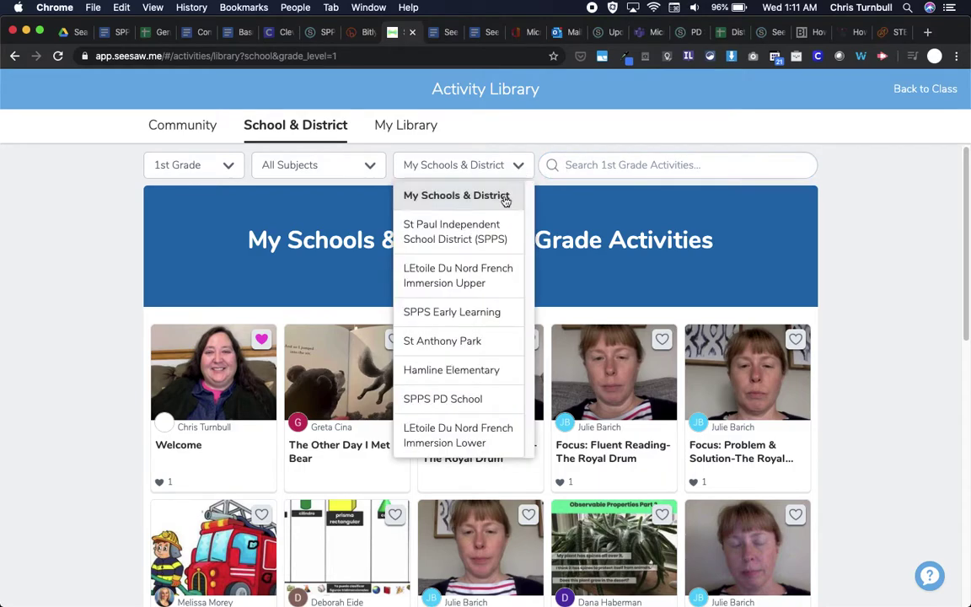
click(492, 236)
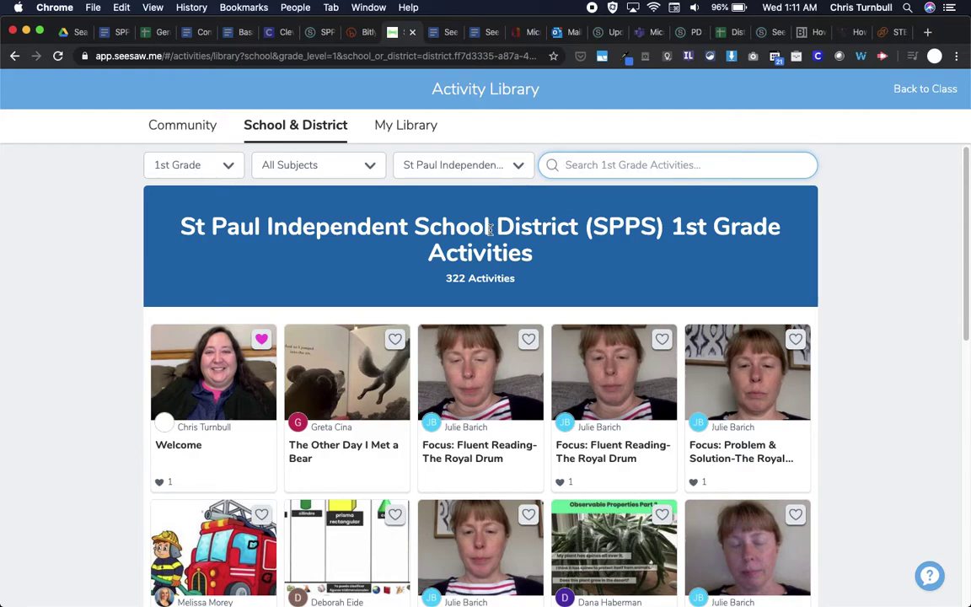
scroll(489, 230, down, 1)
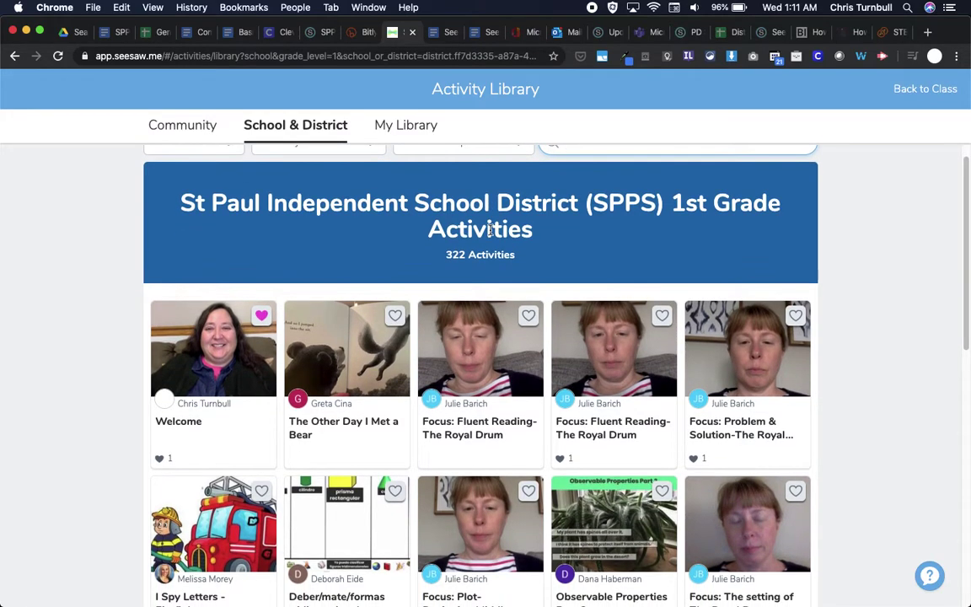
scroll(490, 229, down, 5)
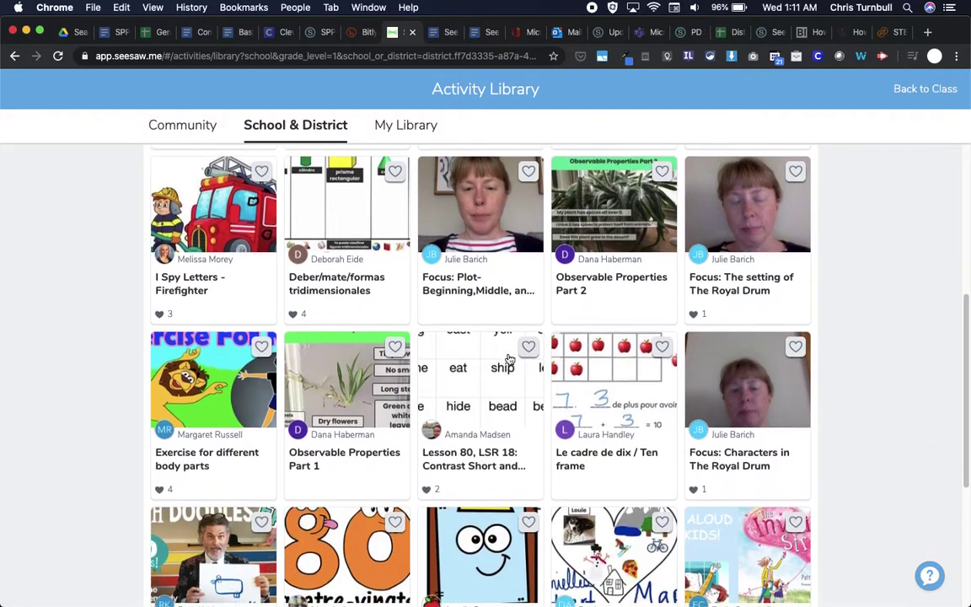
scroll(509, 360, down, 3)
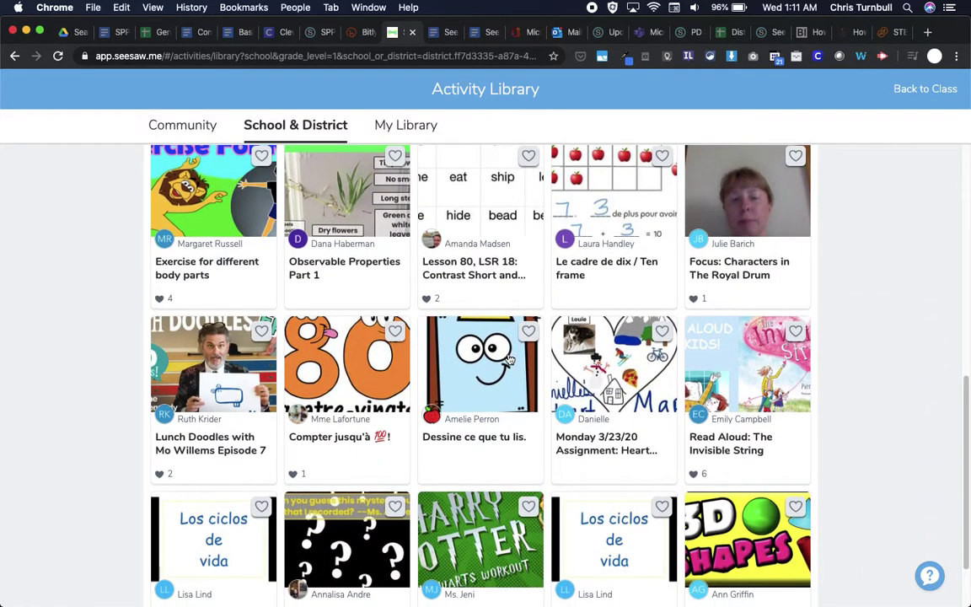
scroll(510, 360, down, 2)
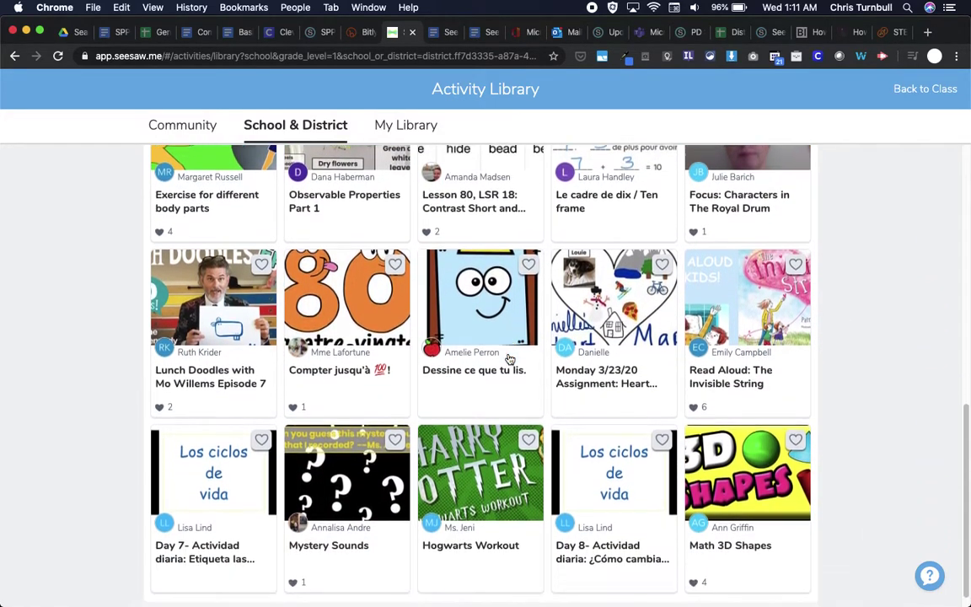
scroll(509, 360, down, 1)
click(194, 272)
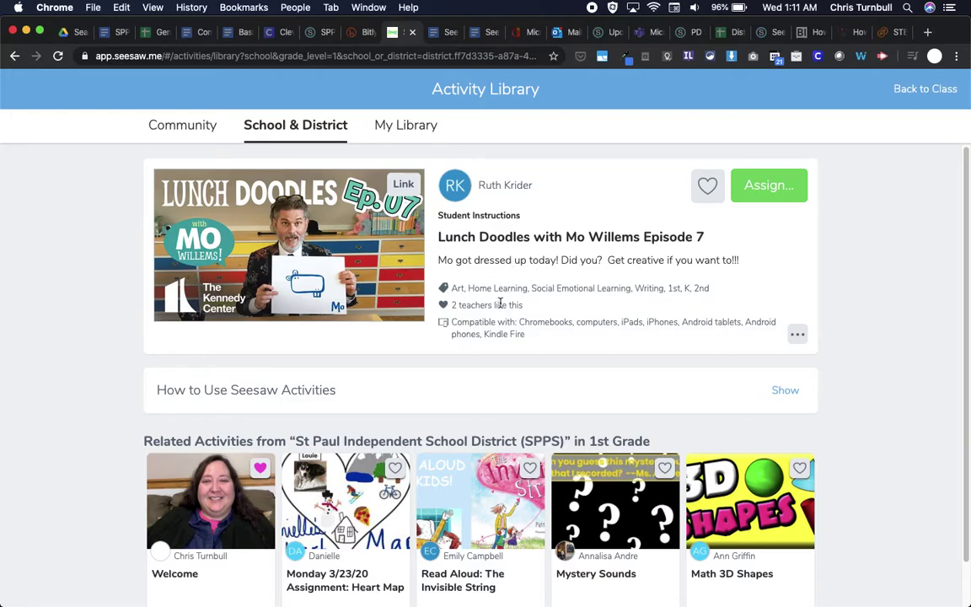
click(707, 190)
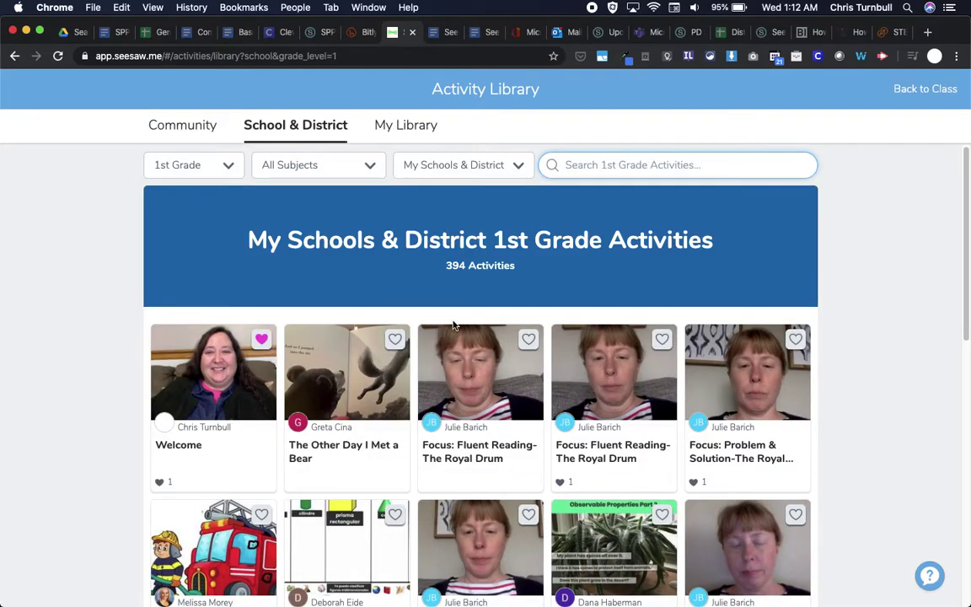
Look through the 1st Grade activities shared across all of the teacher's schools and district.
scroll(456, 326, down, 3)
scroll(455, 325, down, 10)
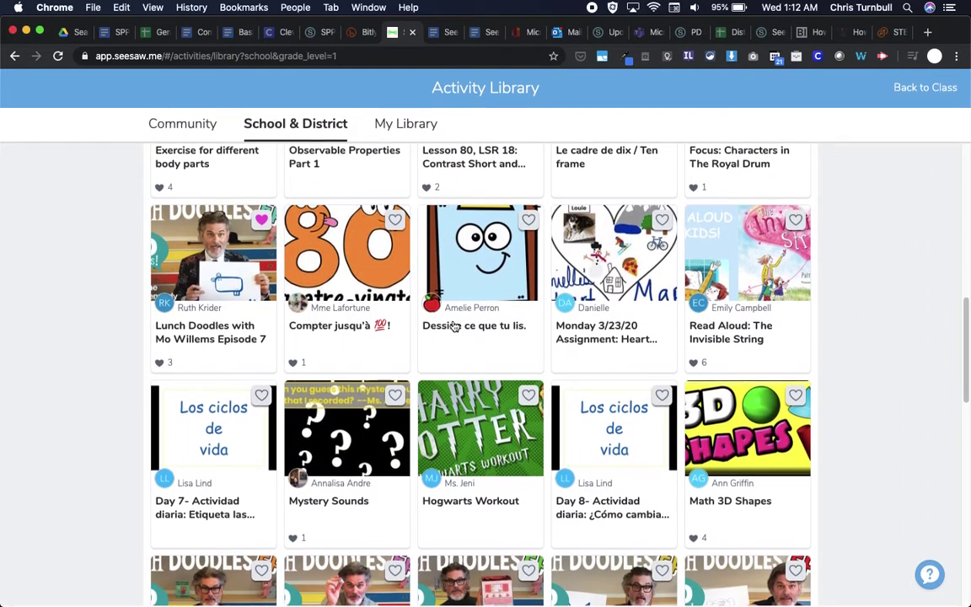
scroll(453, 463, down, 5)
scroll(453, 463, down, 3)
scroll(453, 463, up, 20)
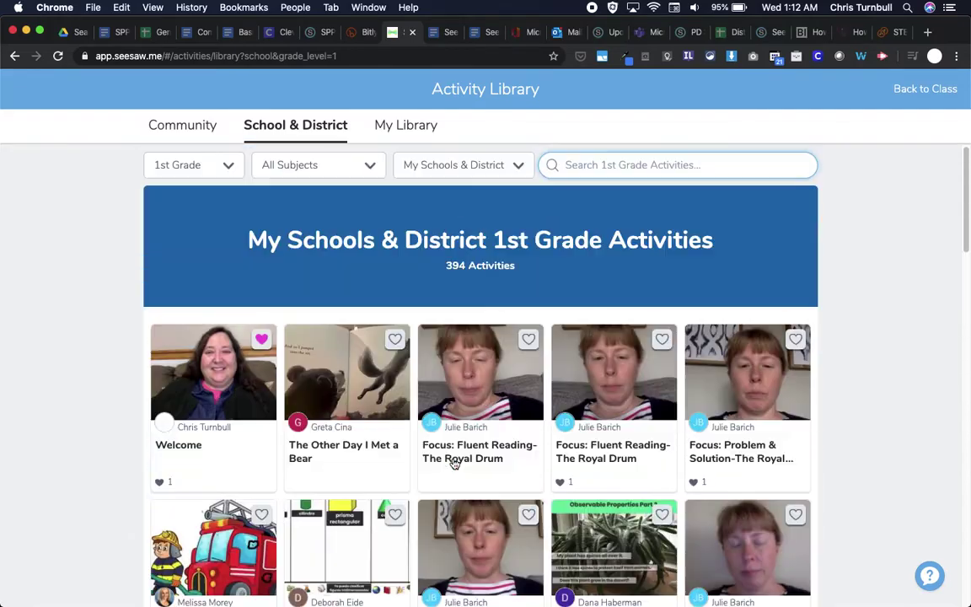
scroll(453, 463, down, 1)
scroll(452, 463, down, 20)
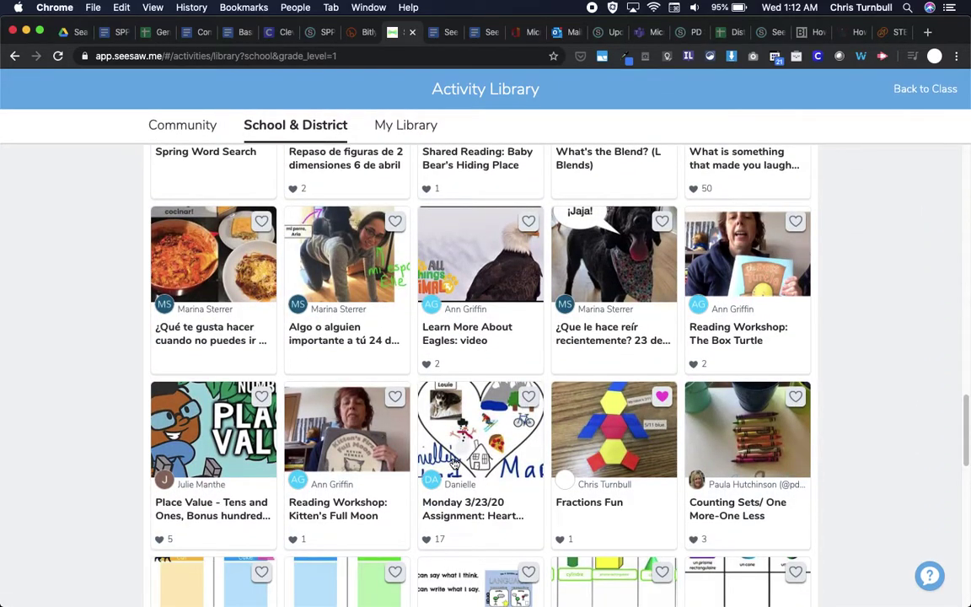
scroll(453, 463, down, 5)
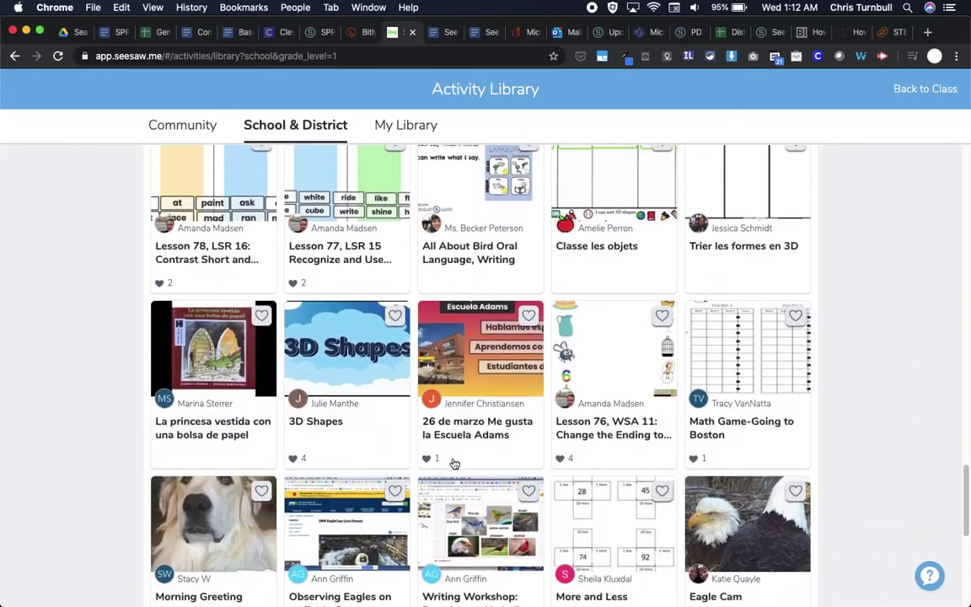
scroll(453, 463, up, 20)
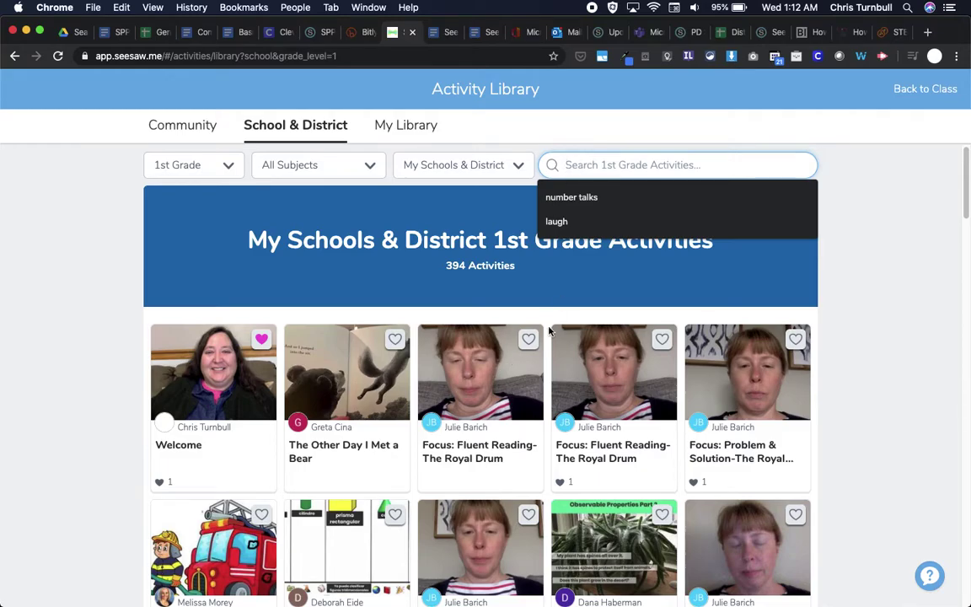
scroll(548, 330, down, 15)
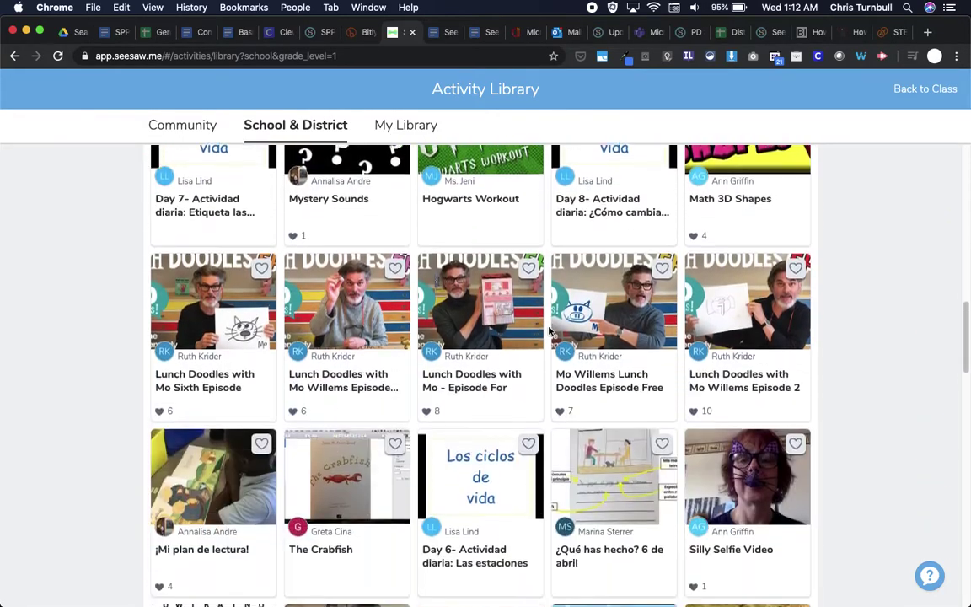
scroll(548, 330, down, 10)
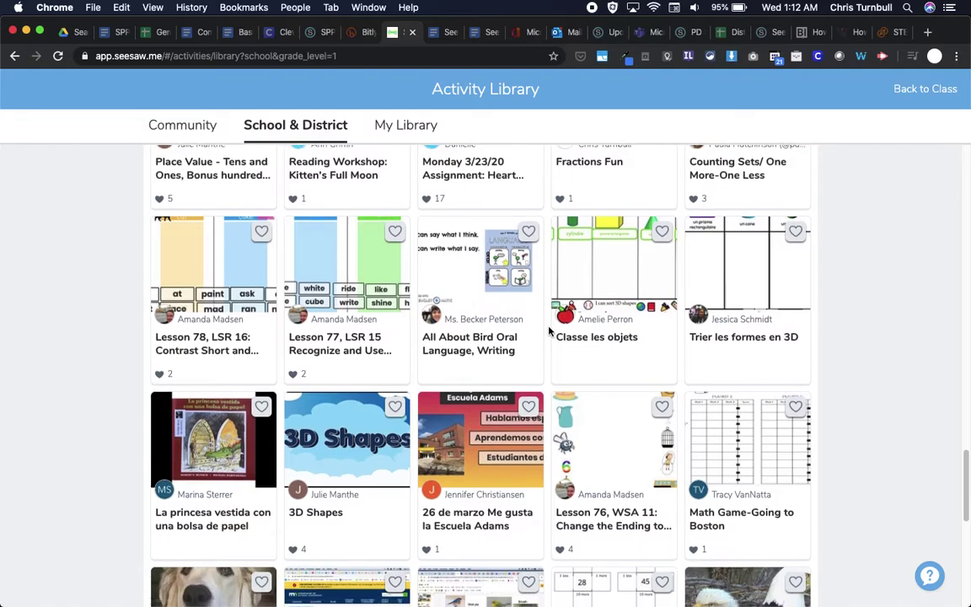
scroll(548, 330, up, 8)
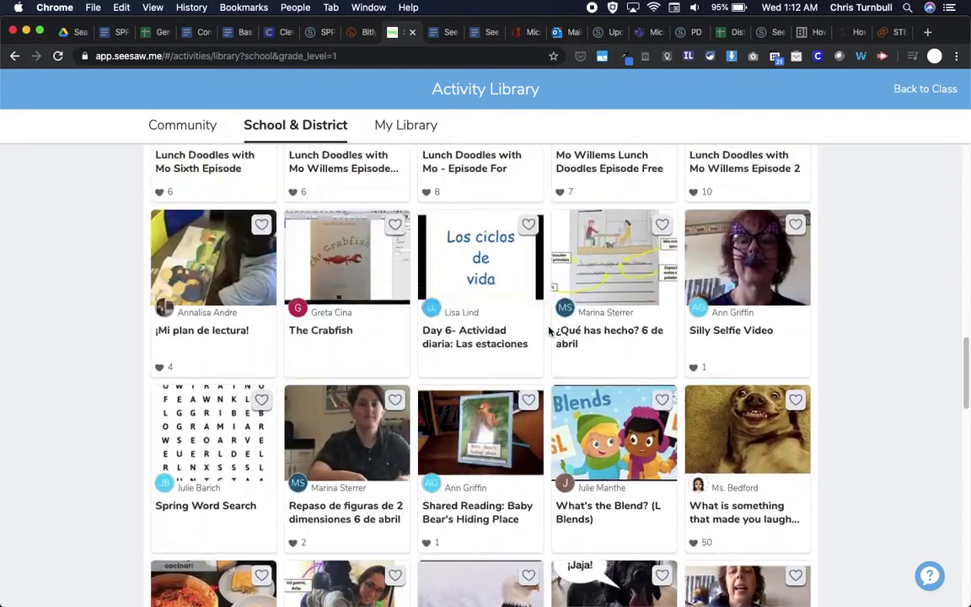
scroll(548, 330, up, 10)
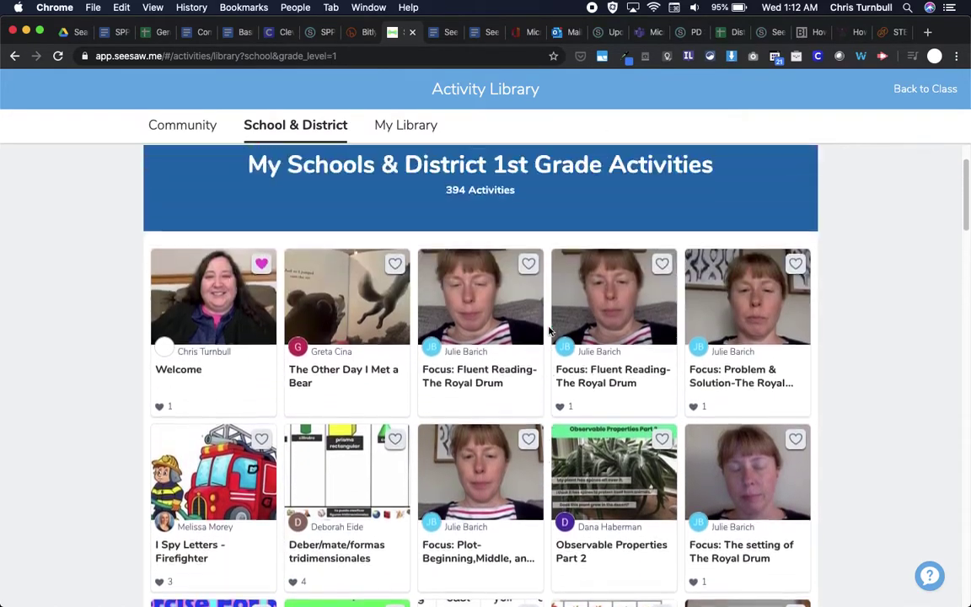
scroll(548, 330, up, 2)
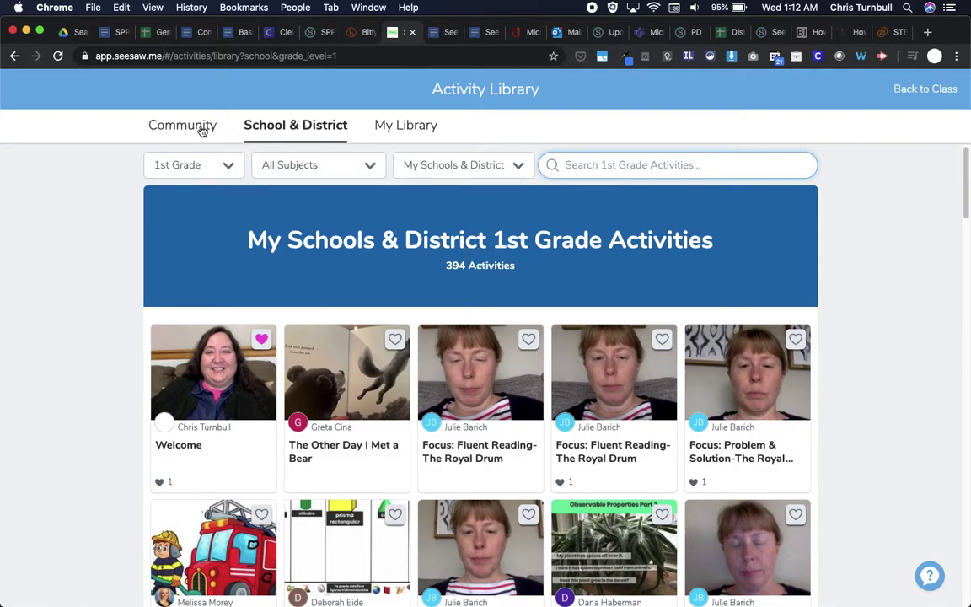
Filter the shared 1st Grade activities to SPPS PD School and like "Which One Doesn't Belong? #1".
click(434, 167)
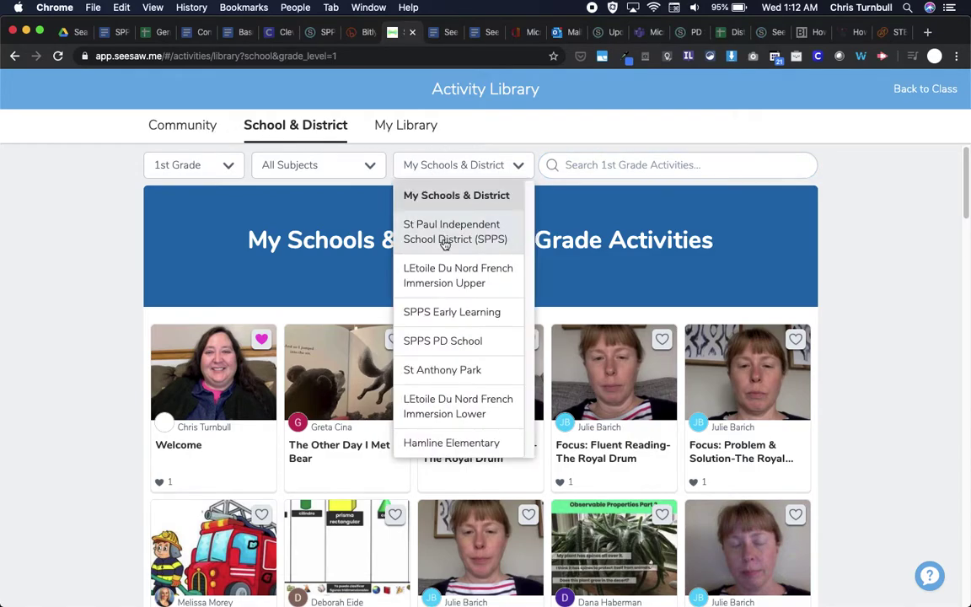
click(453, 341)
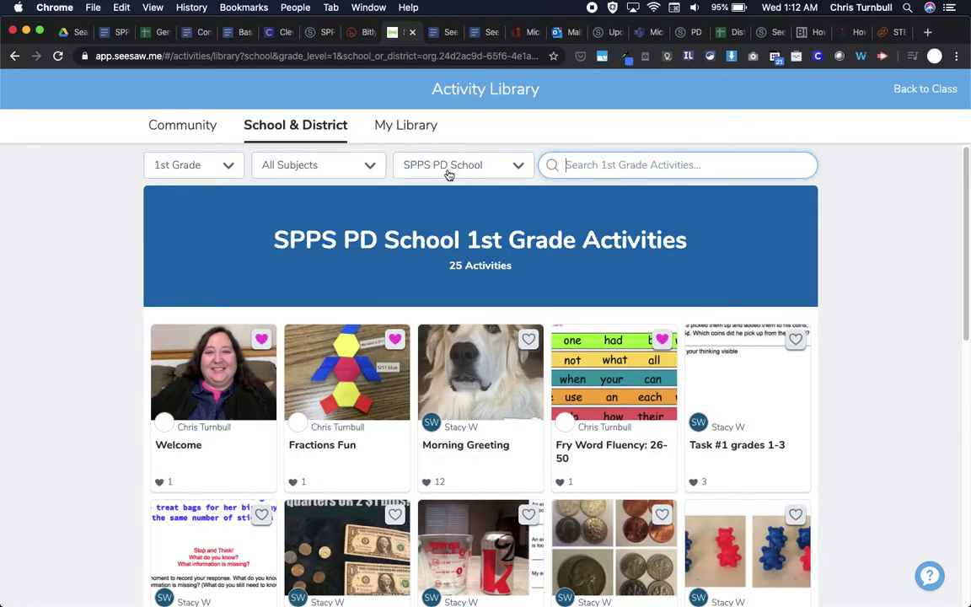
scroll(456, 422, down, 3)
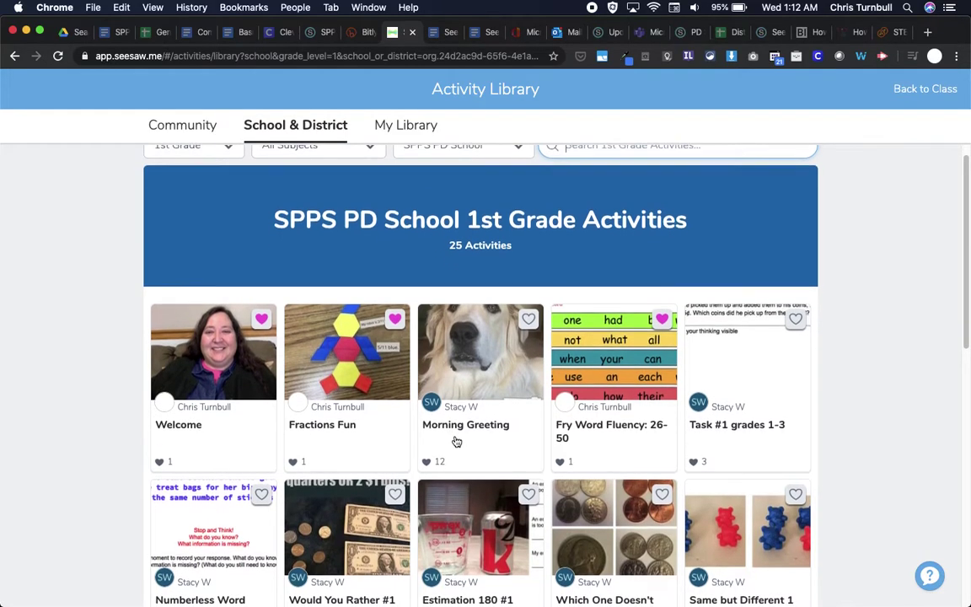
scroll(456, 441, up, 2)
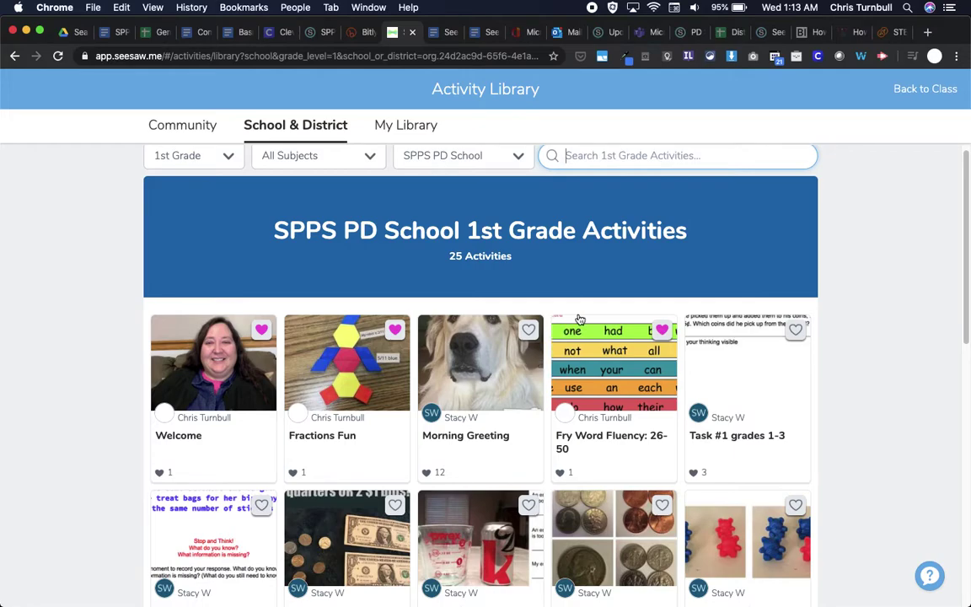
scroll(548, 407, down, 1)
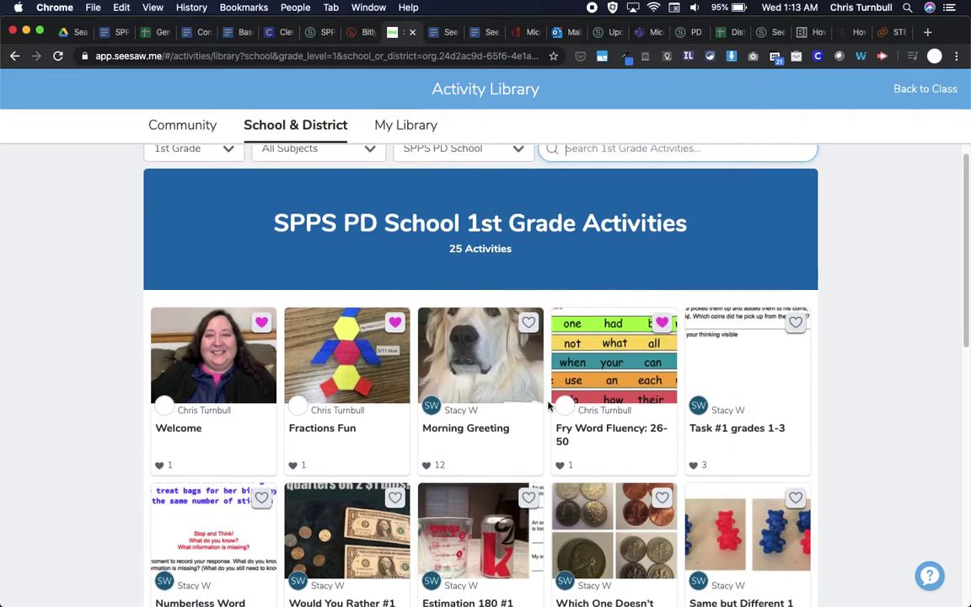
scroll(548, 406, down, 3)
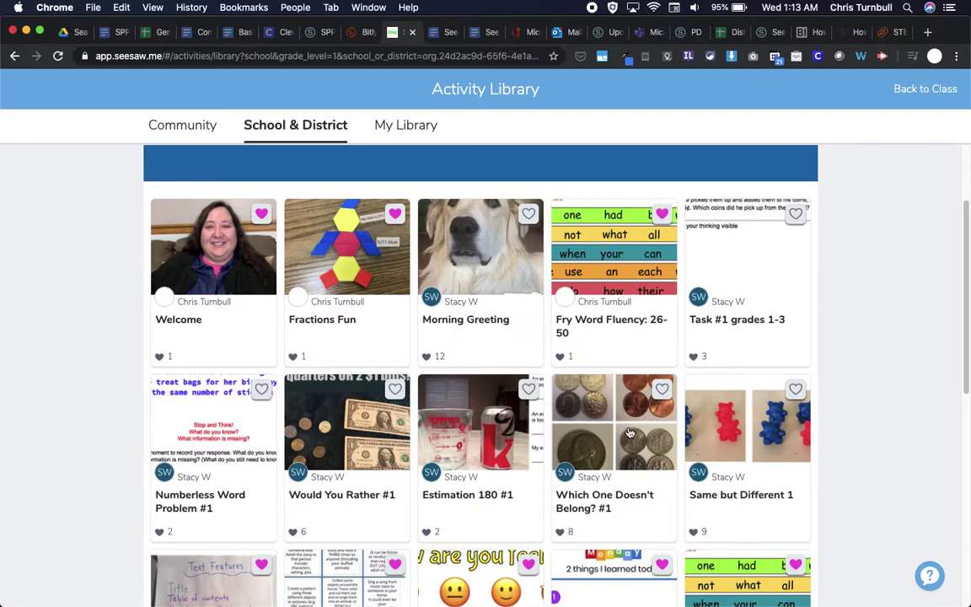
click(629, 433)
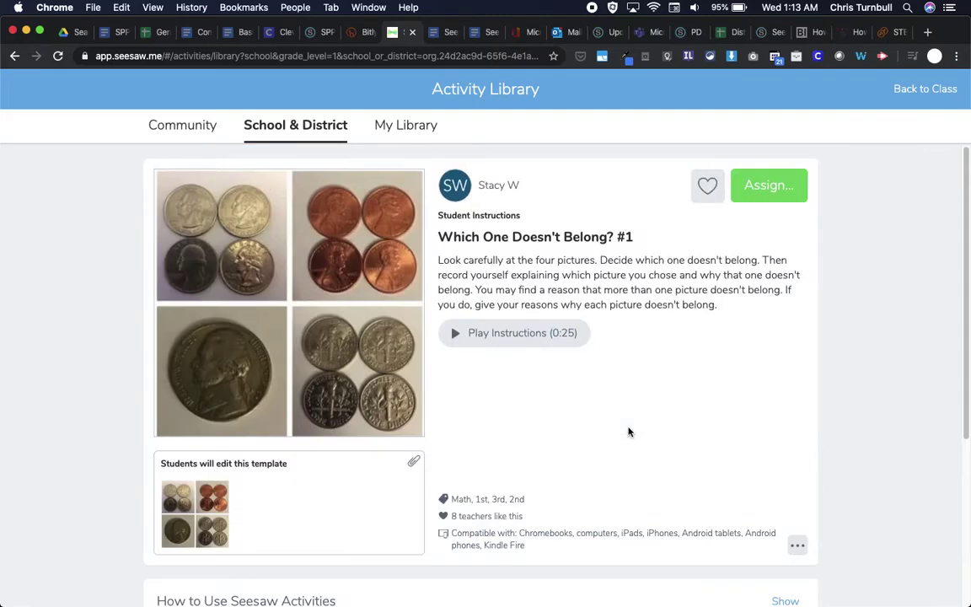
click(709, 186)
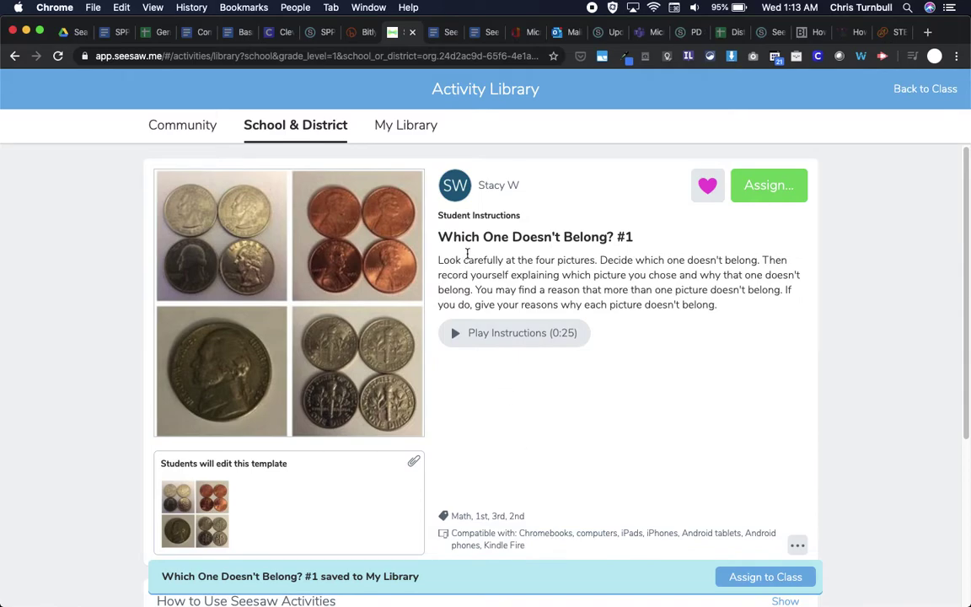
Open My Library and look over the blank form for creating a new activity, leaving it without saving.
click(405, 126)
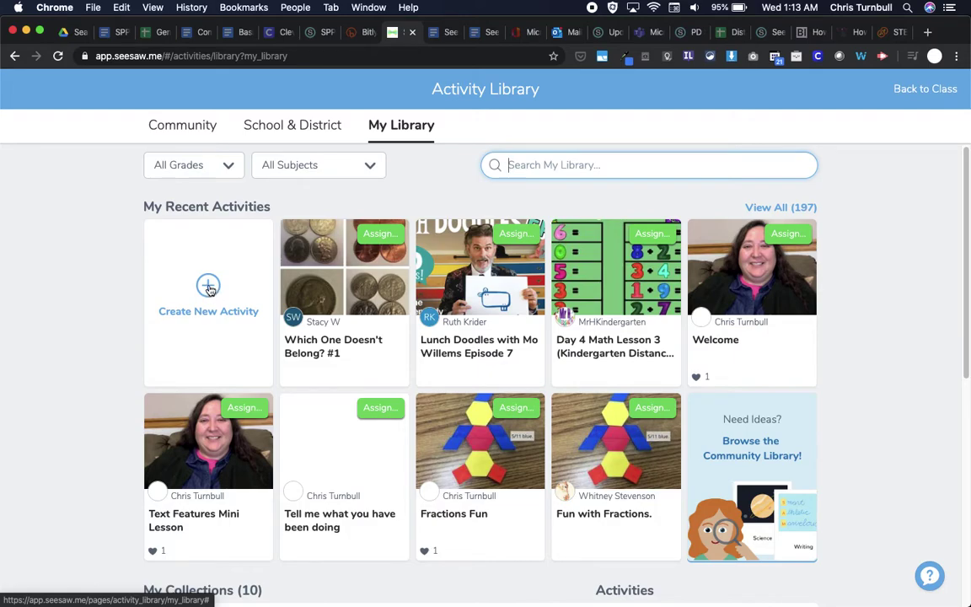
click(209, 288)
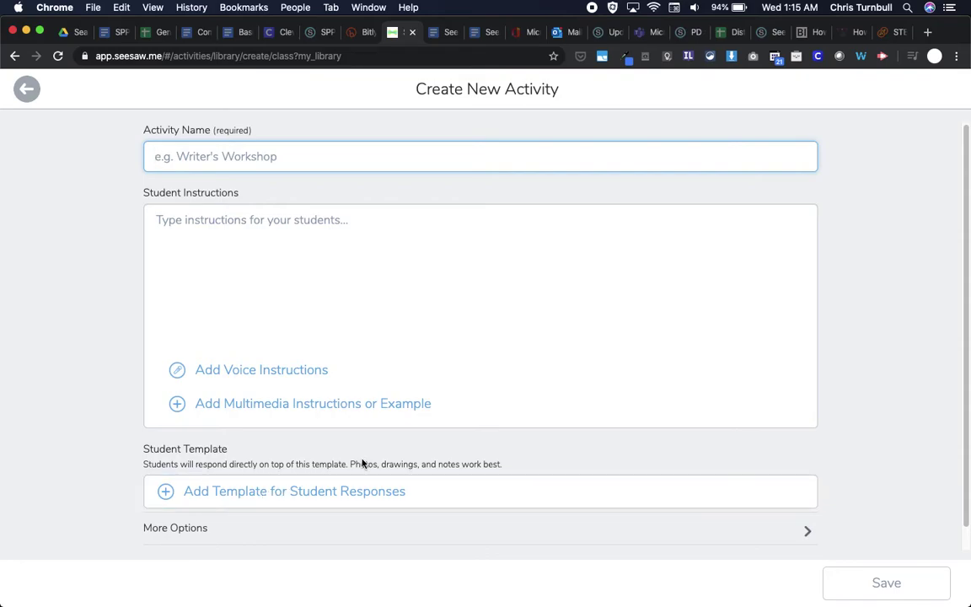
scroll(363, 463, down, 1)
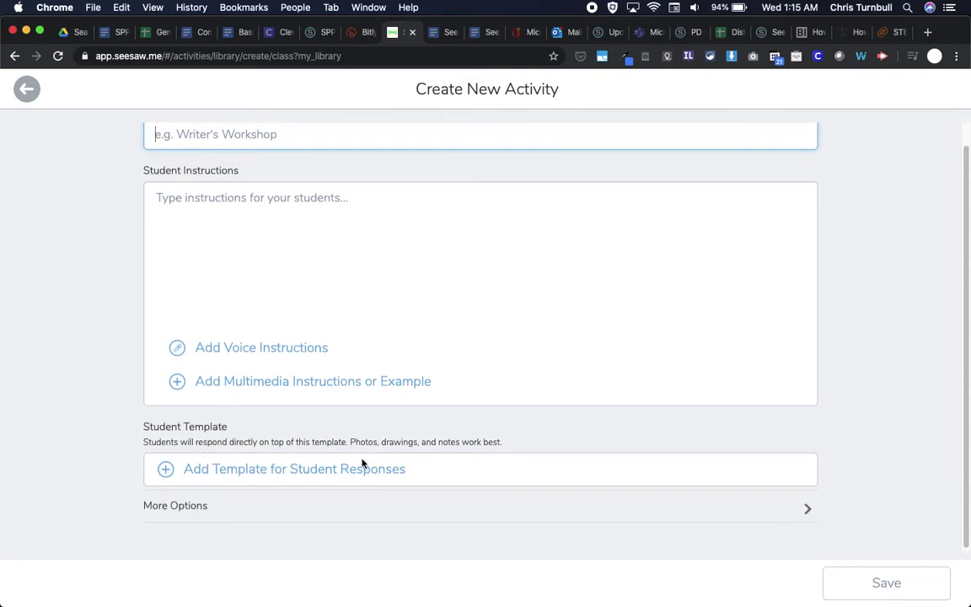
click(27, 90)
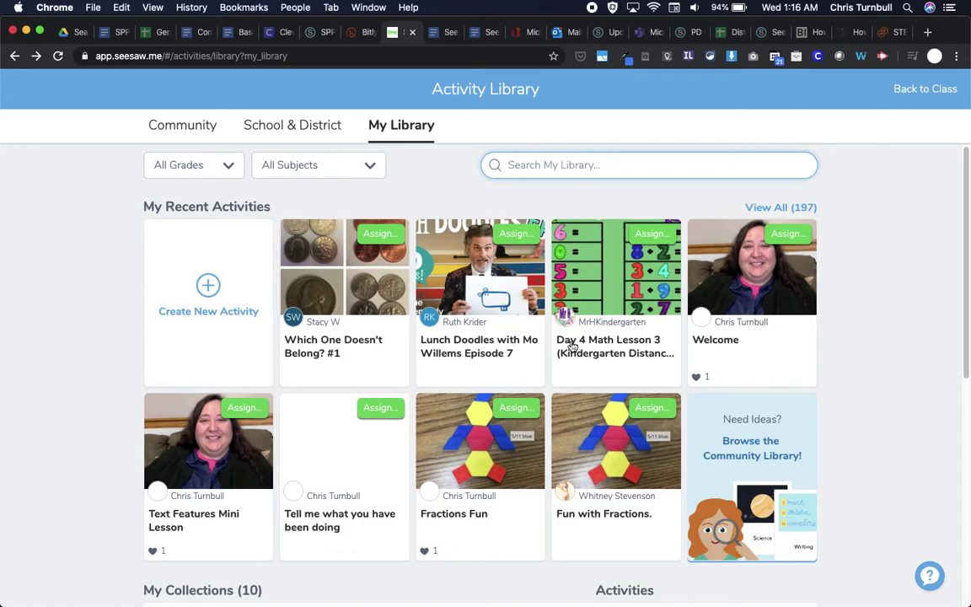
Look through the recent activities and the list of collections in My Library.
scroll(589, 342, down, 1)
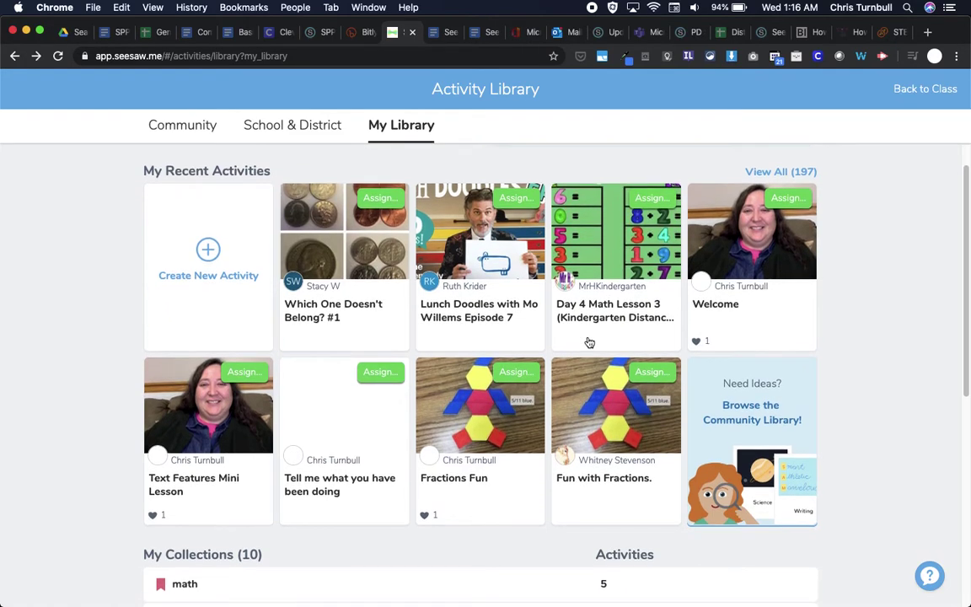
scroll(589, 342, down, 2)
scroll(590, 343, up, 2)
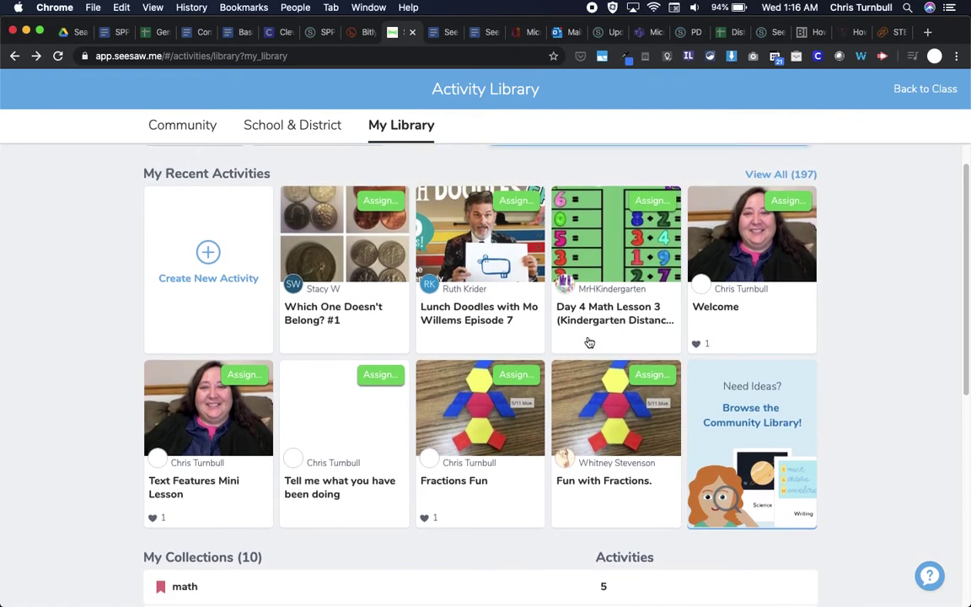
scroll(589, 342, up, 1)
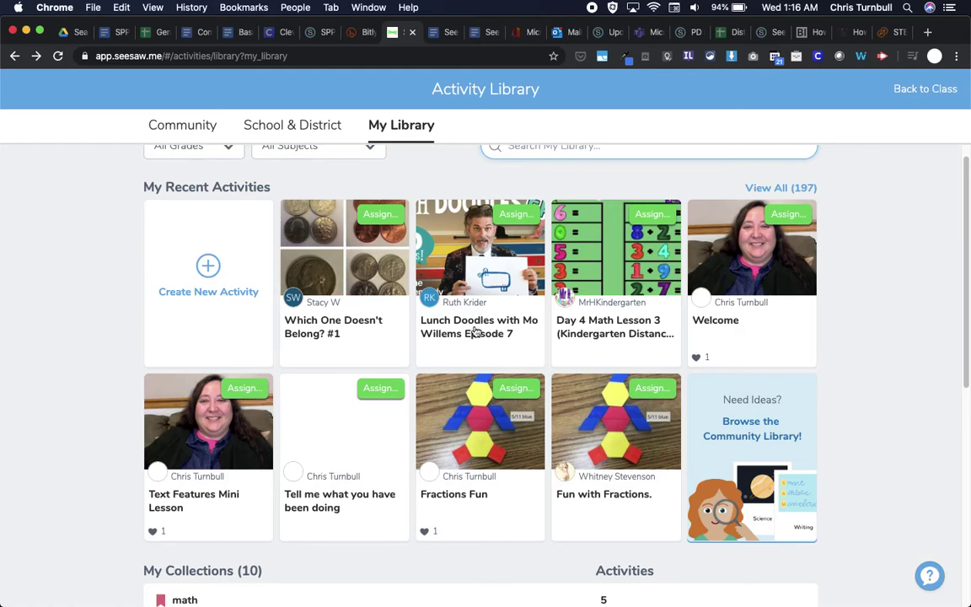
scroll(477, 331, down, 5)
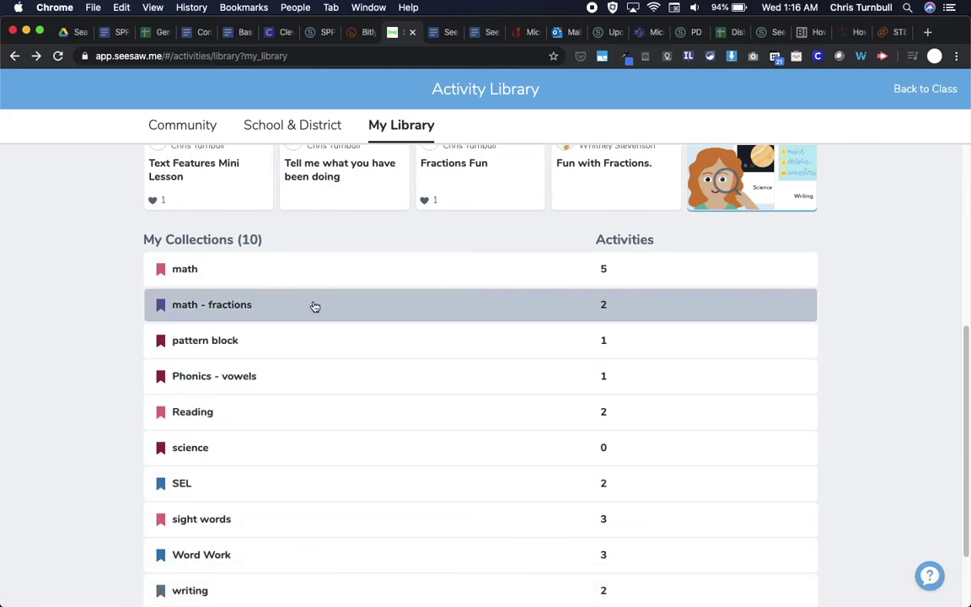
scroll(324, 403, down, 2)
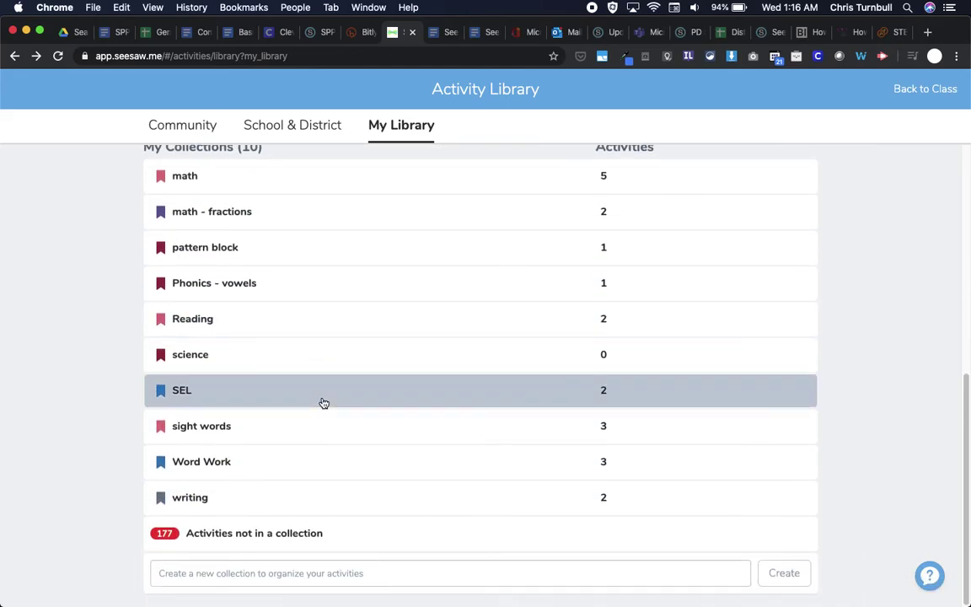
scroll(324, 403, up, 5)
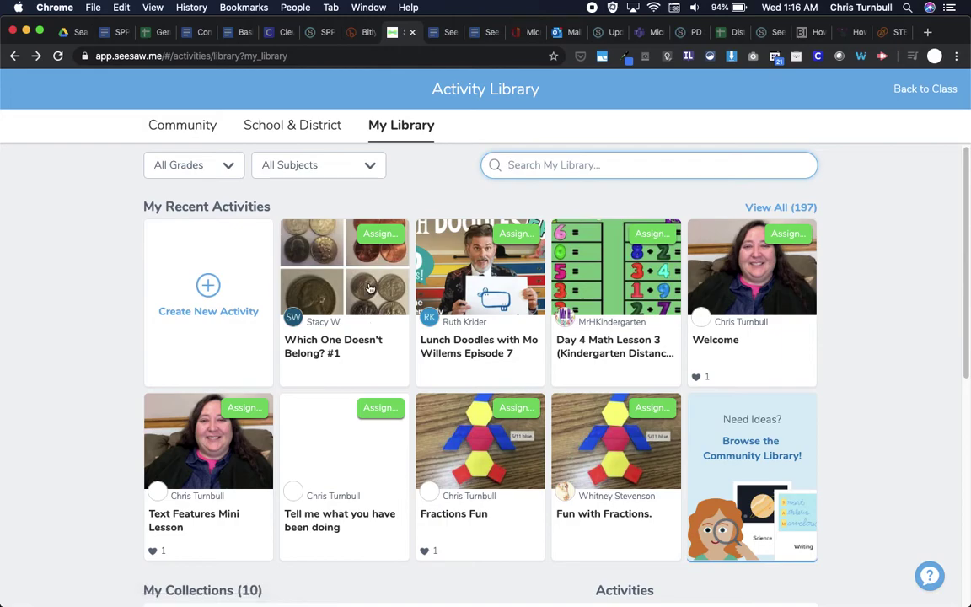
Open the saved activity "Which One Doesn't Belong? #1" and add it to the math collection.
click(366, 287)
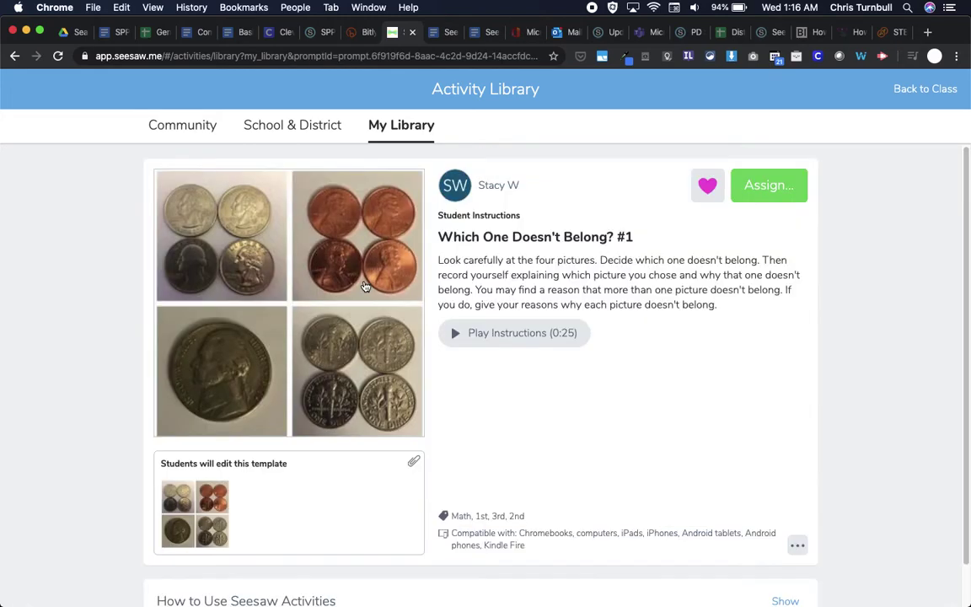
click(798, 548)
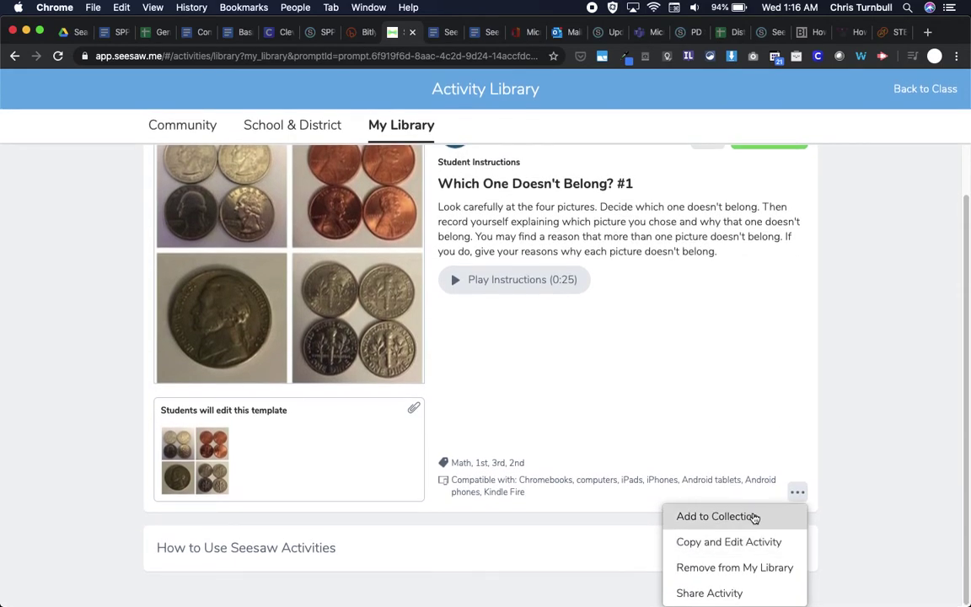
click(754, 517)
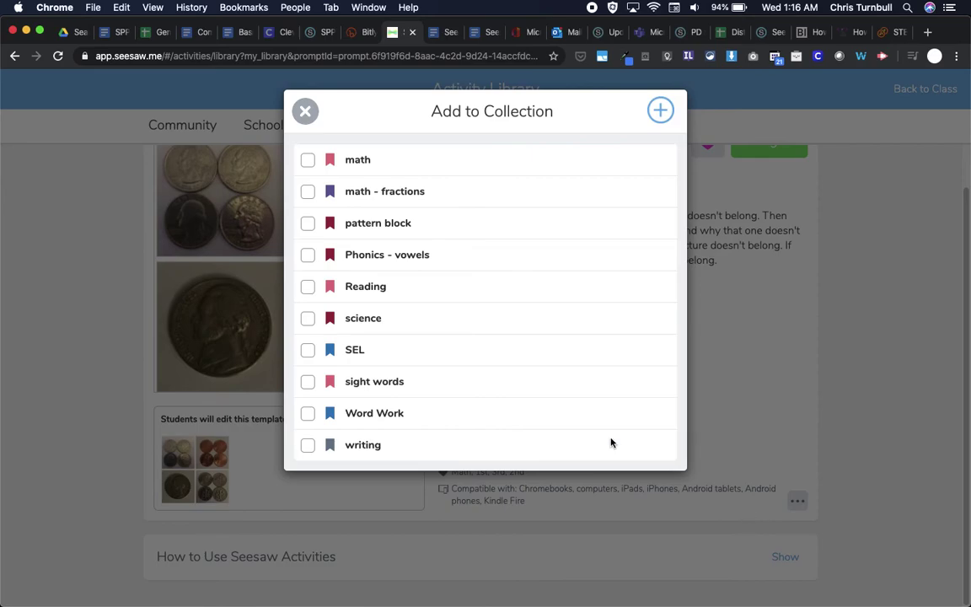
click(308, 161)
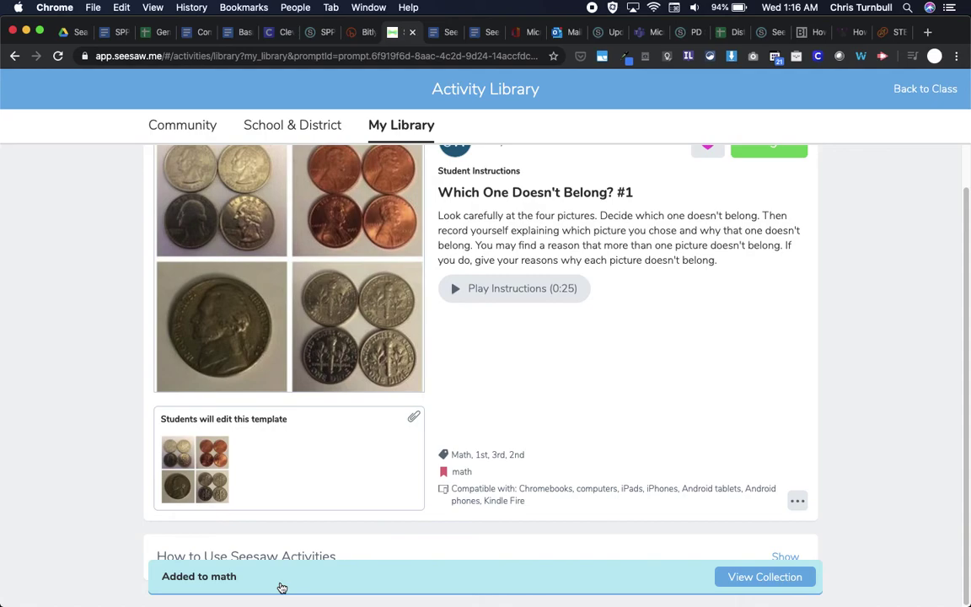
scroll(635, 482, up, 2)
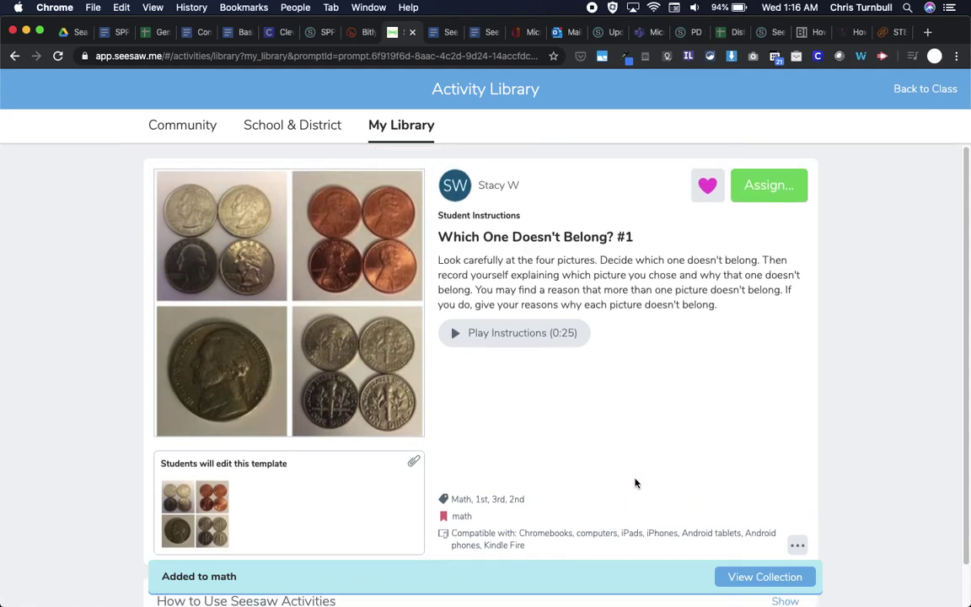
Return to My Library, open "Day 4 Math Lesson 3" and add it to the math collection.
click(410, 137)
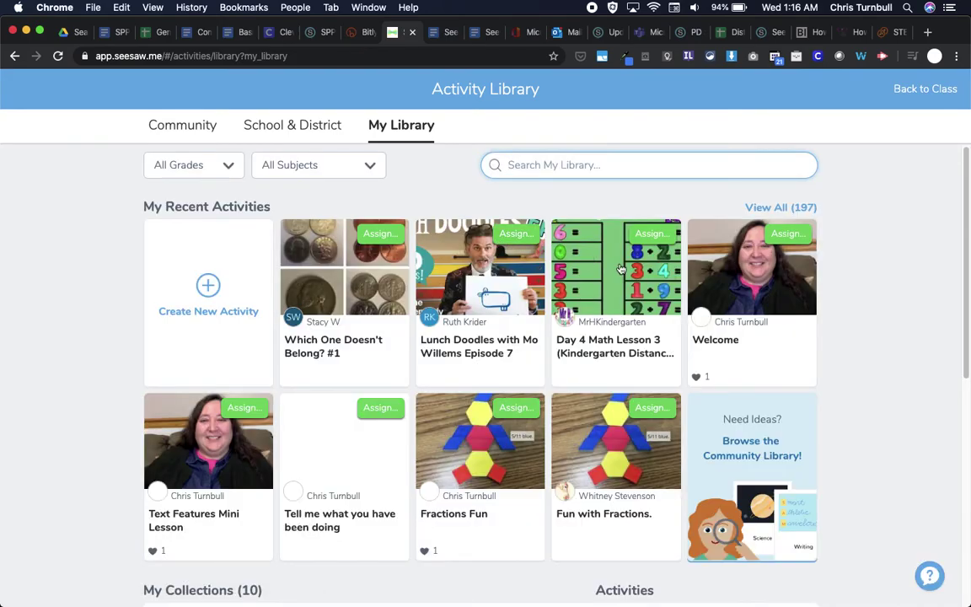
click(640, 292)
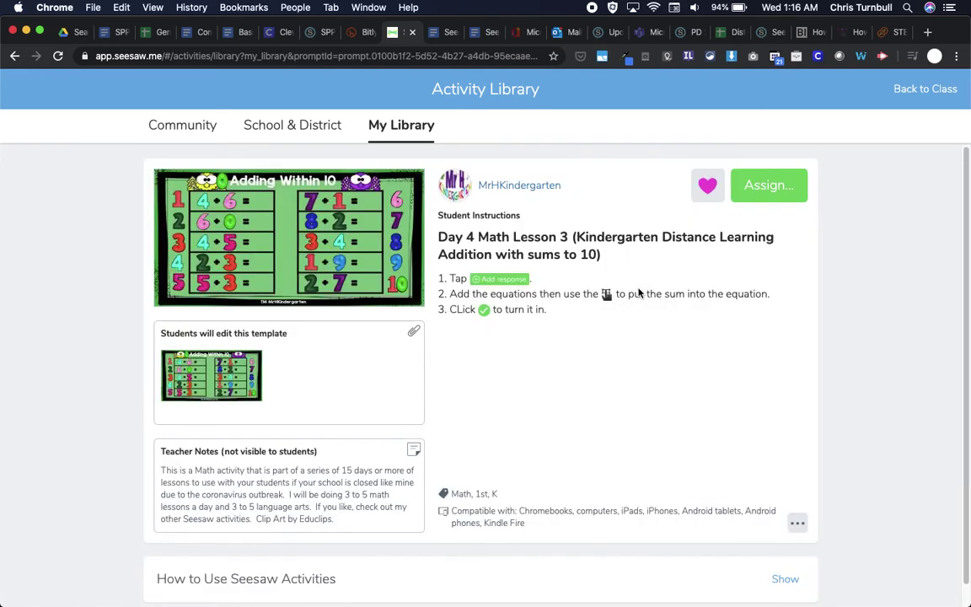
click(801, 524)
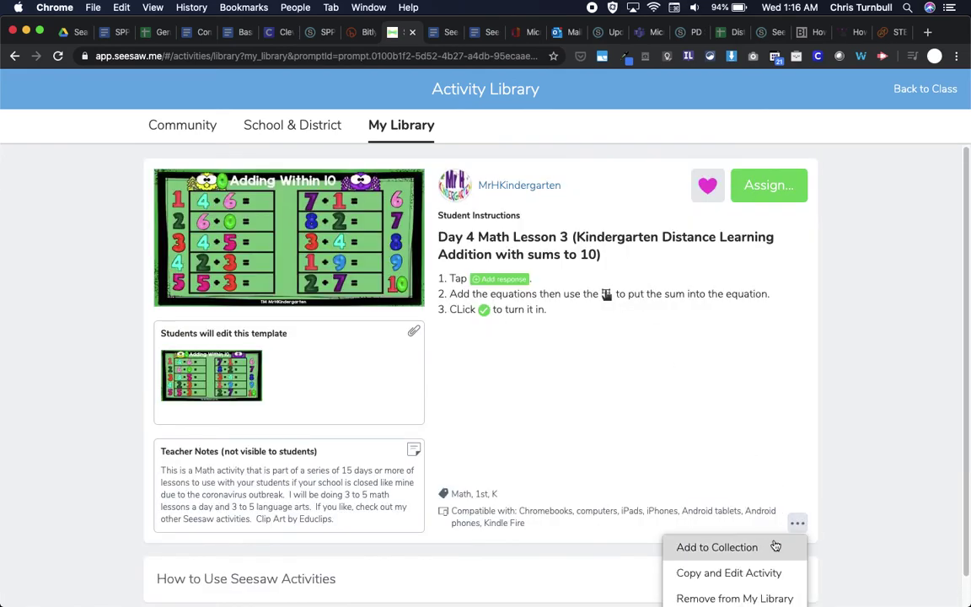
click(763, 548)
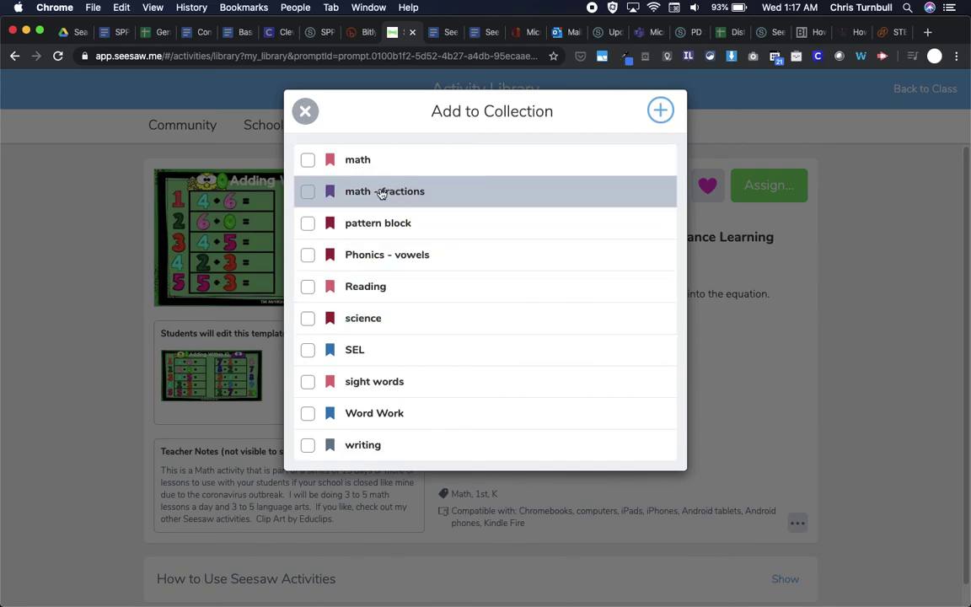
click(308, 161)
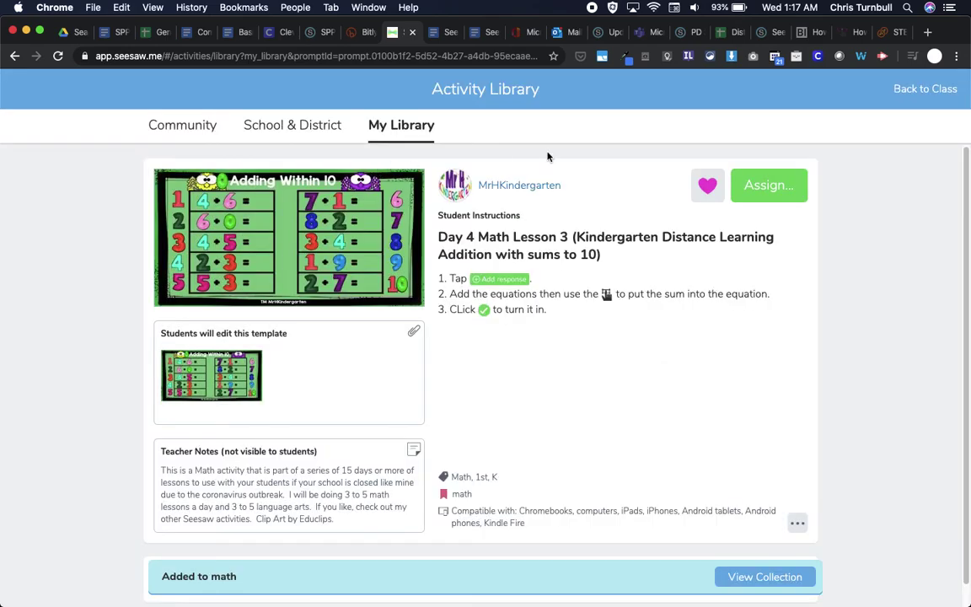